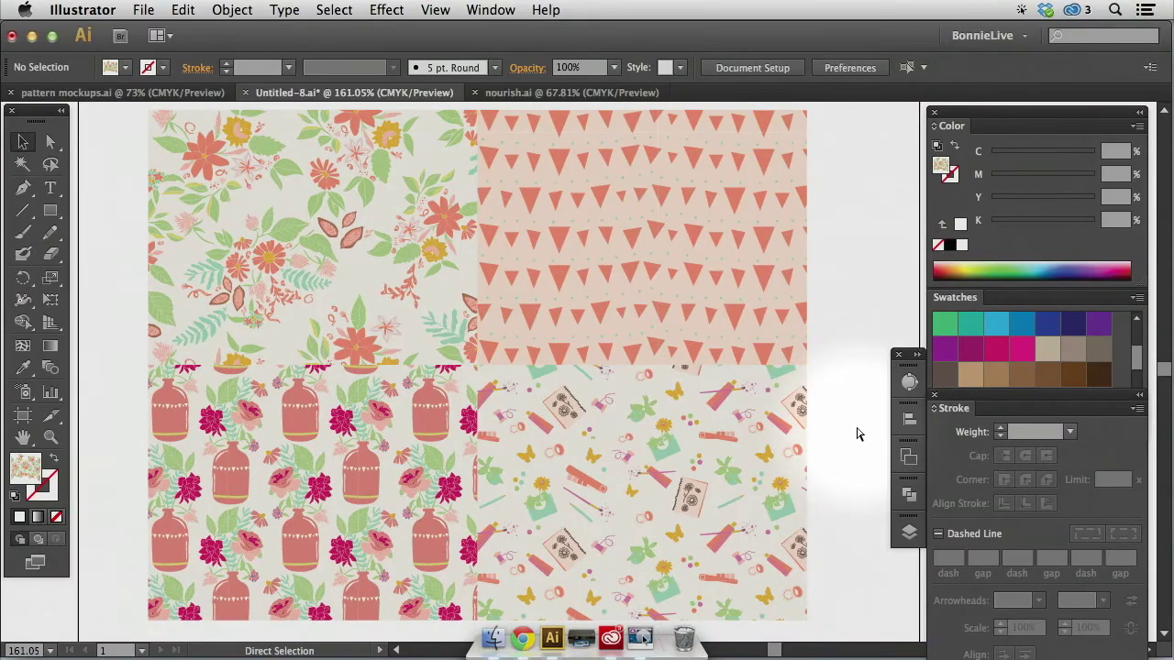
# Start a new Illustrator document with Cmd+N.
pyautogui.press('super+n')
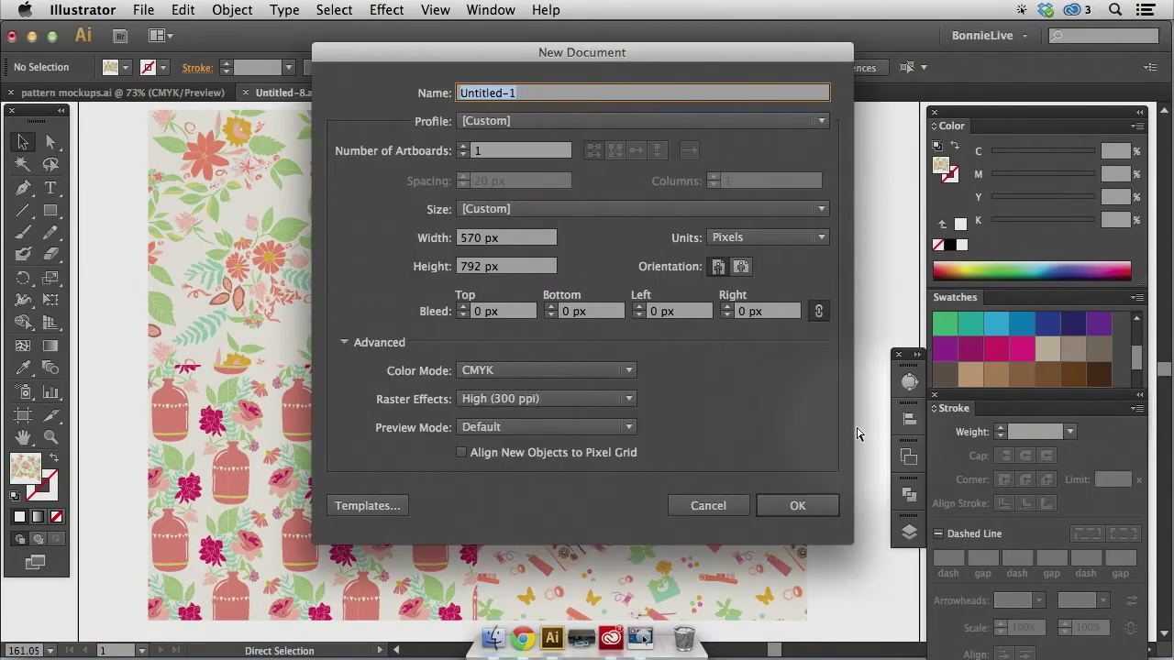
# Name the new document 'desktop background'.
pyautogui.write('desktop')
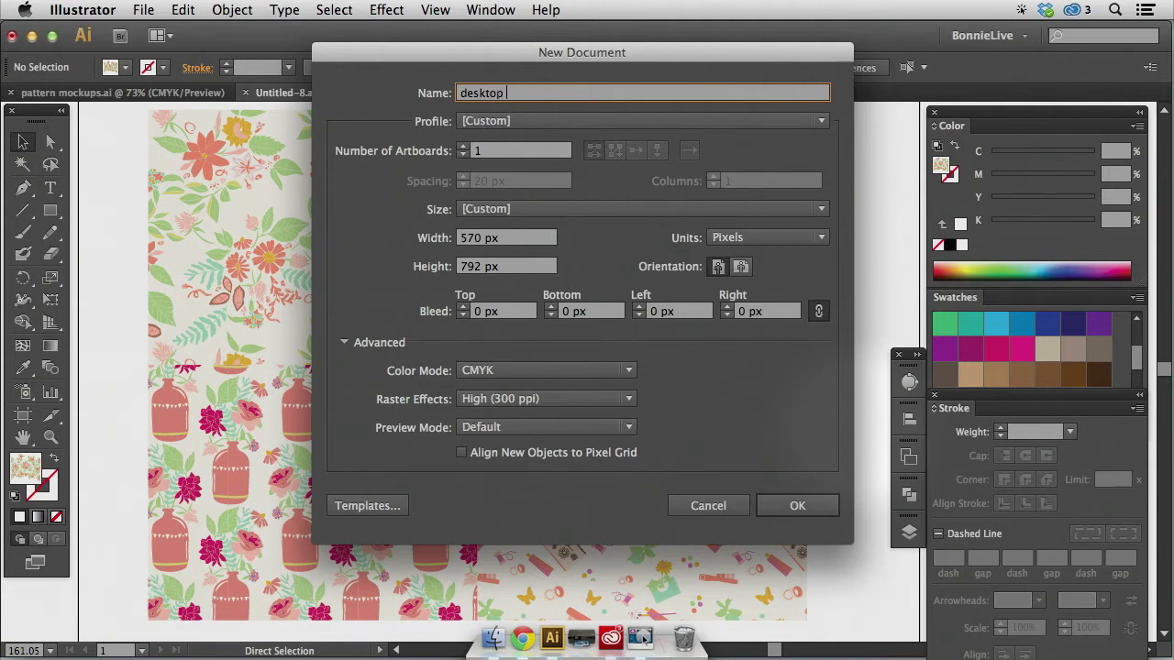
pyautogui.write(' background')
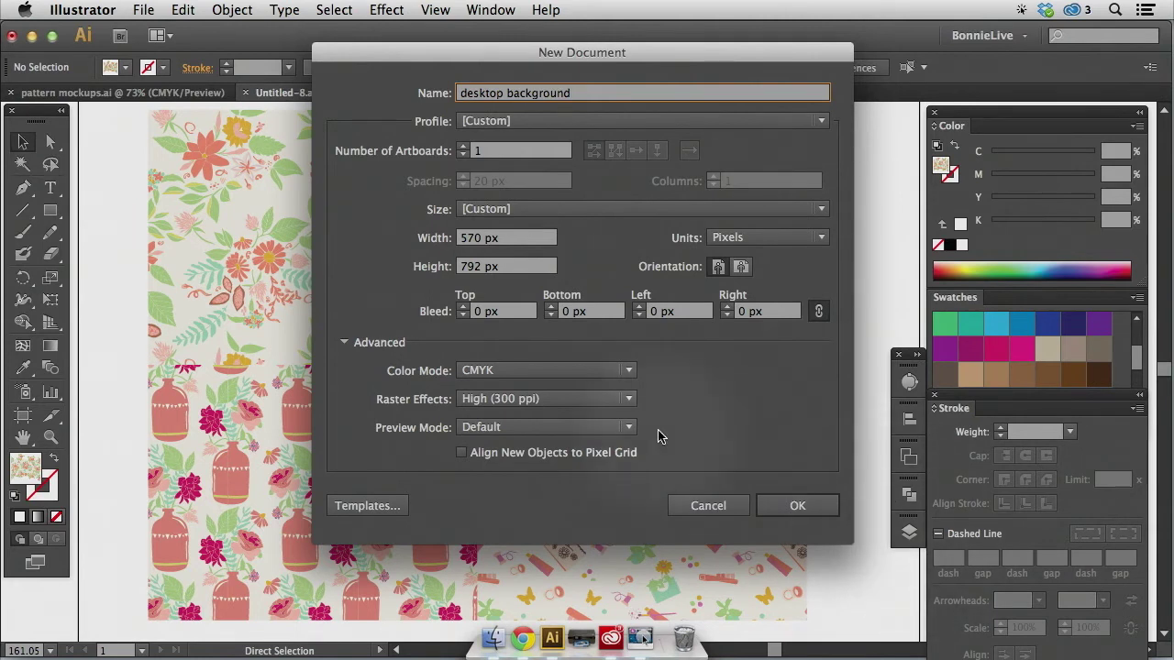
# Make the document 2400 × 1500 px in RGB colour mode and create it.
pyautogui.click(471, 236)
pyautogui.doubleClick(470, 236)
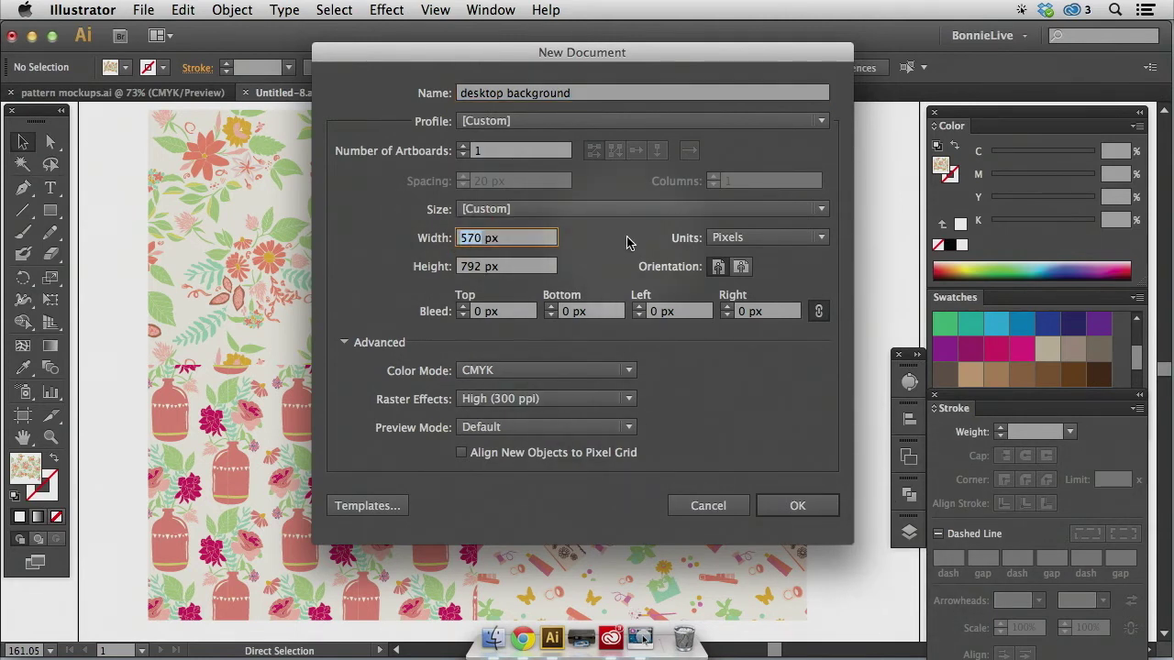
pyautogui.write('2400')
pyautogui.press('Tab')
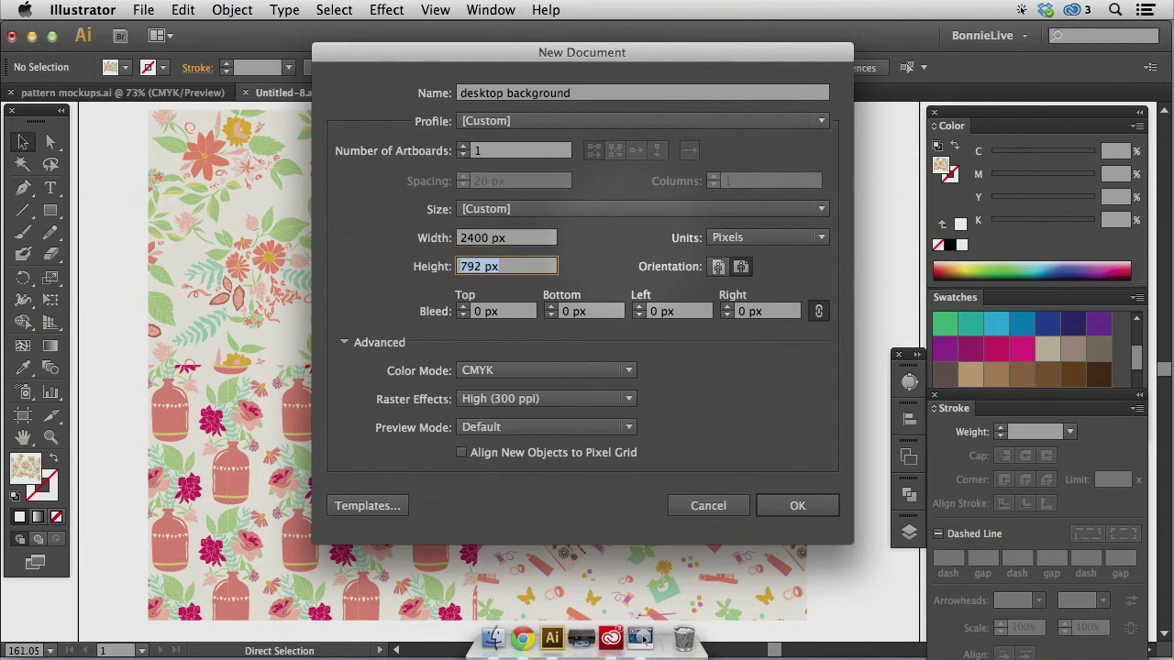
pyautogui.write('1500')
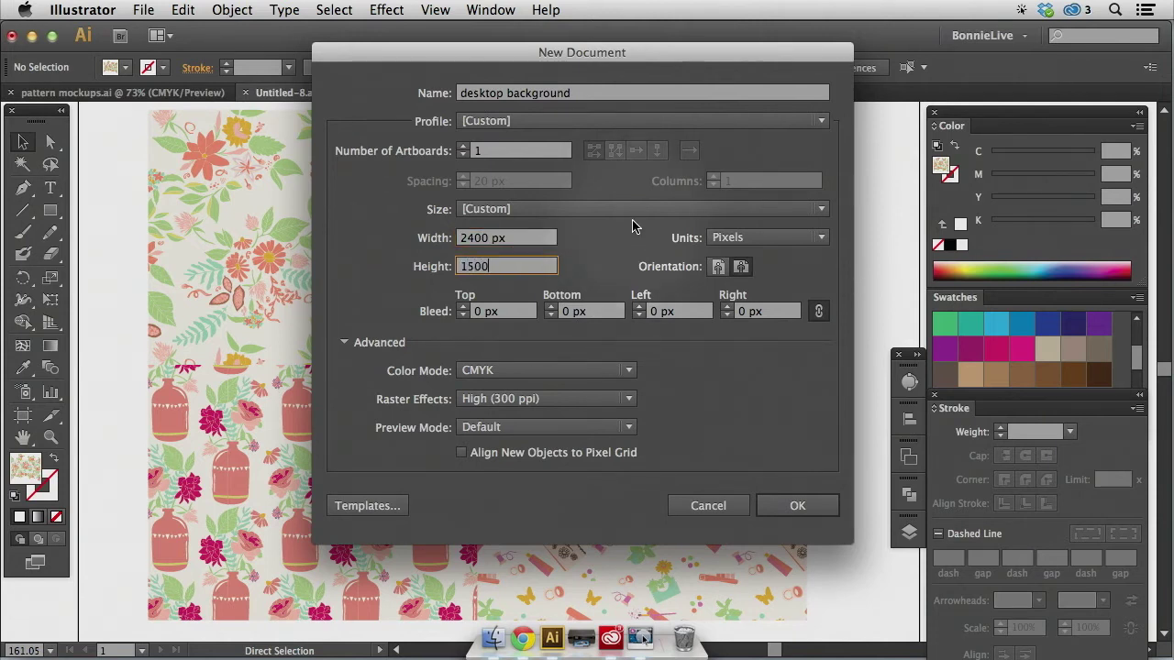
pyautogui.click(633, 374)
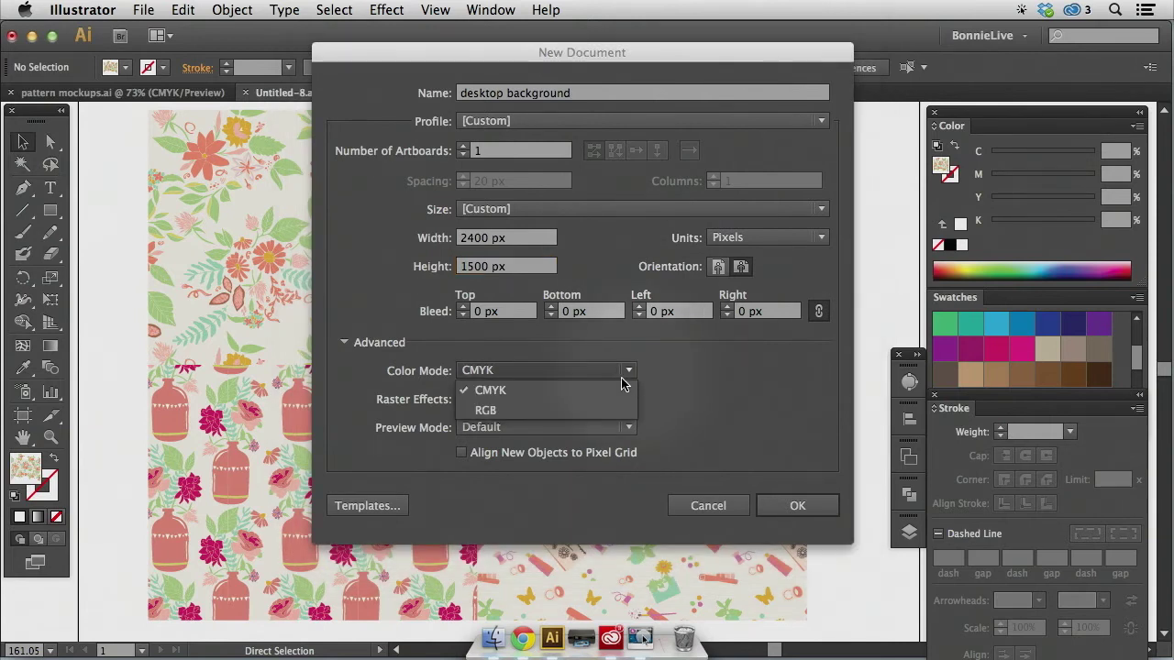
pyautogui.click(535, 409)
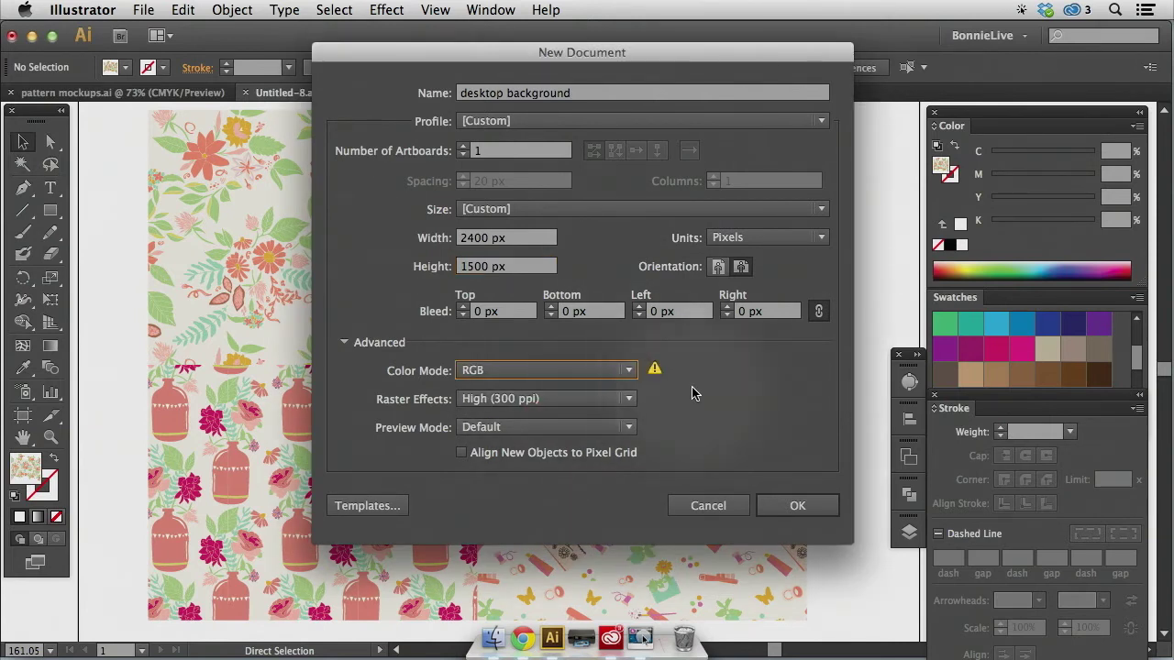
pyautogui.click(799, 505)
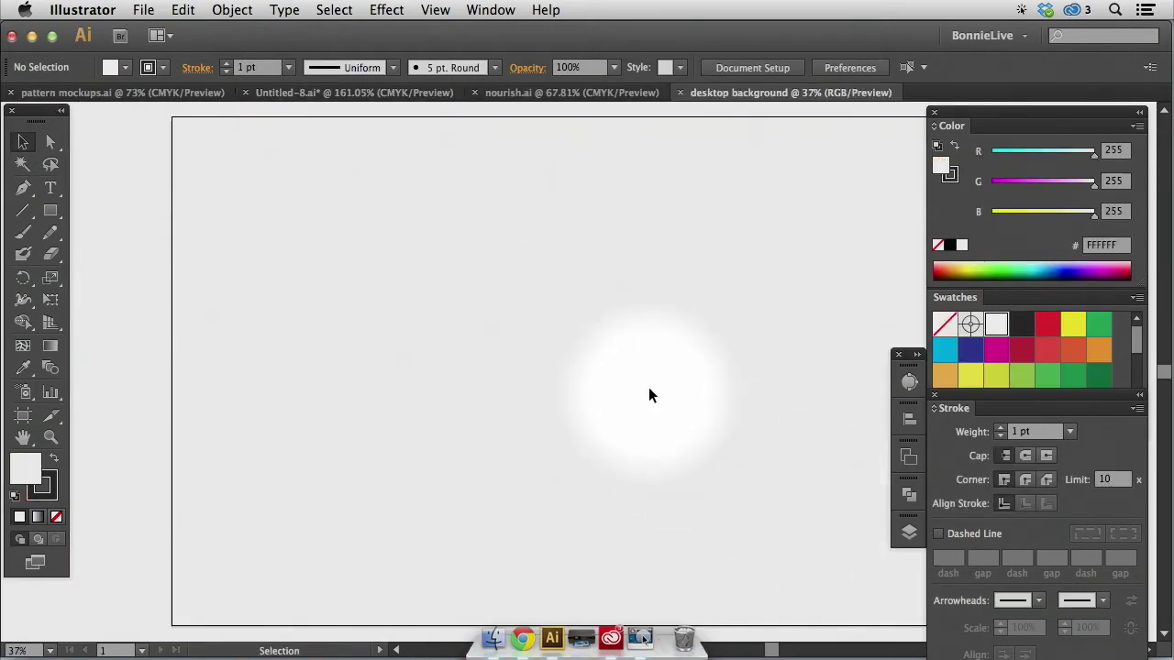
# Zoom out and draw a 640 × 1135 px rectangle beside the artboard.
pyautogui.press('z')
pyautogui.keyDown('alt'); pyautogui.click(586, 382); pyautogui.keyUp('alt')
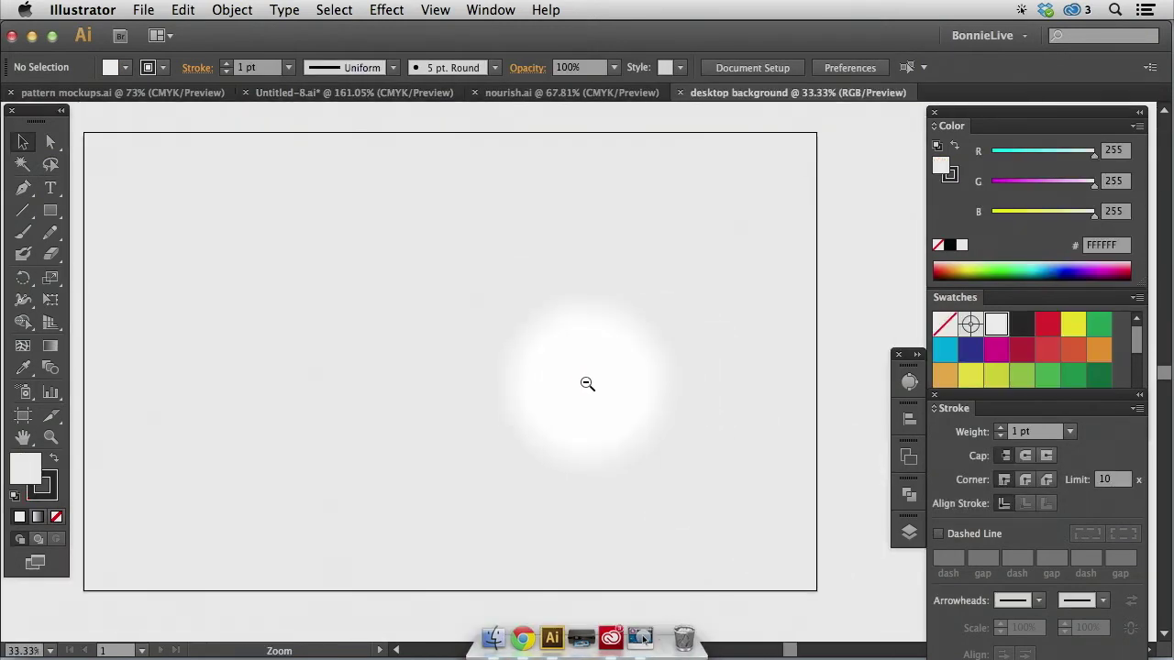
pyautogui.keyDown('alt'); pyautogui.click(586, 383); pyautogui.keyUp('alt')
pyautogui.press('v')
pyautogui.hscroll(3, 585, 380)
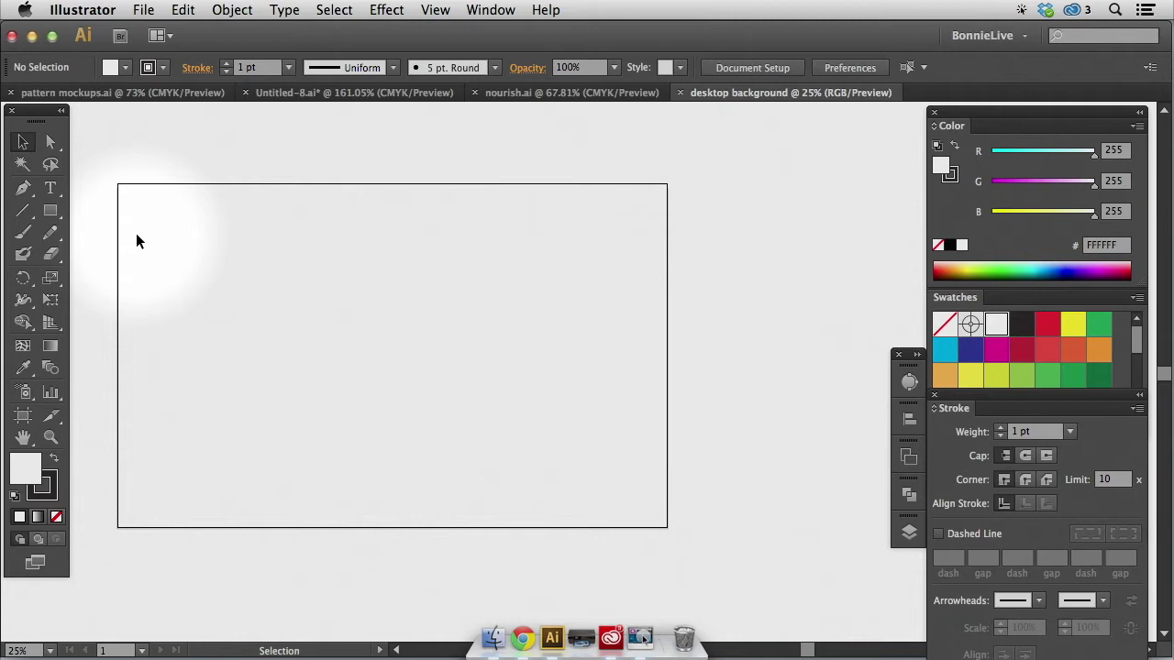
pyautogui.click(52, 215)
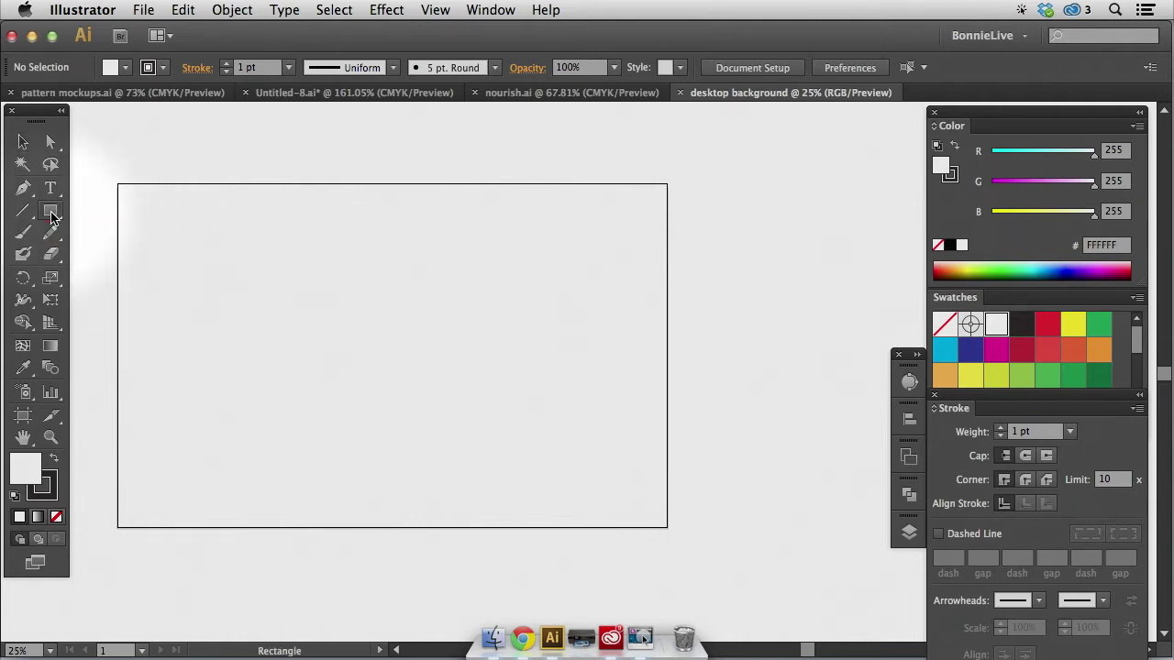
pyautogui.click(687, 232)
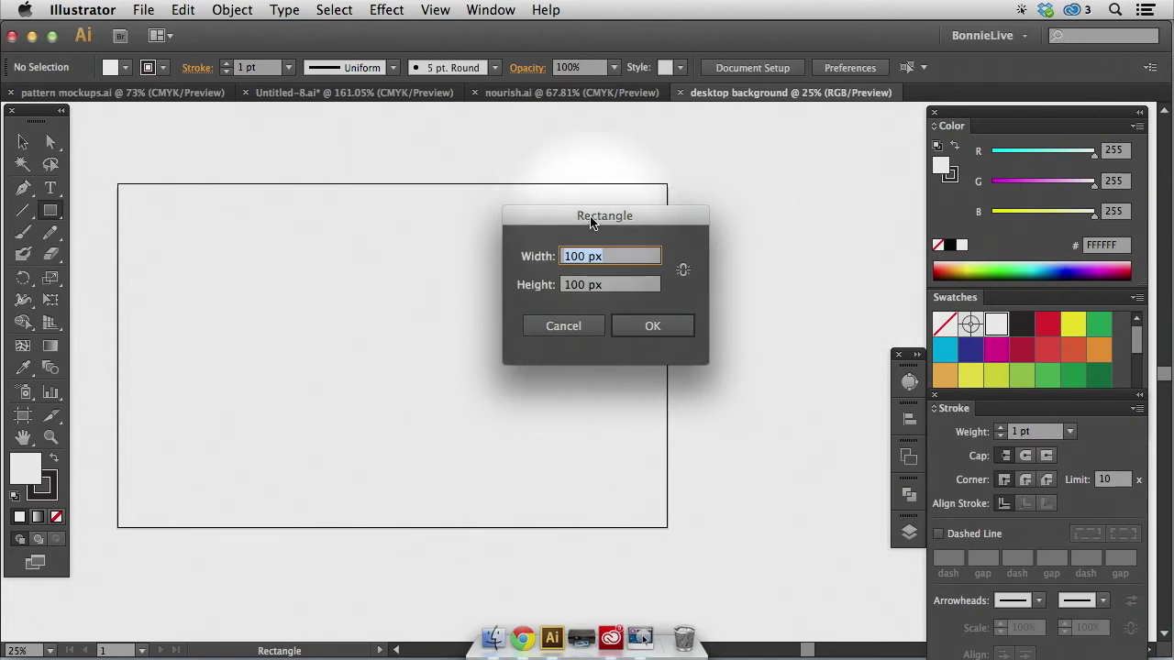
pyautogui.moveTo(593, 220); pyautogui.dragTo(533, 247)
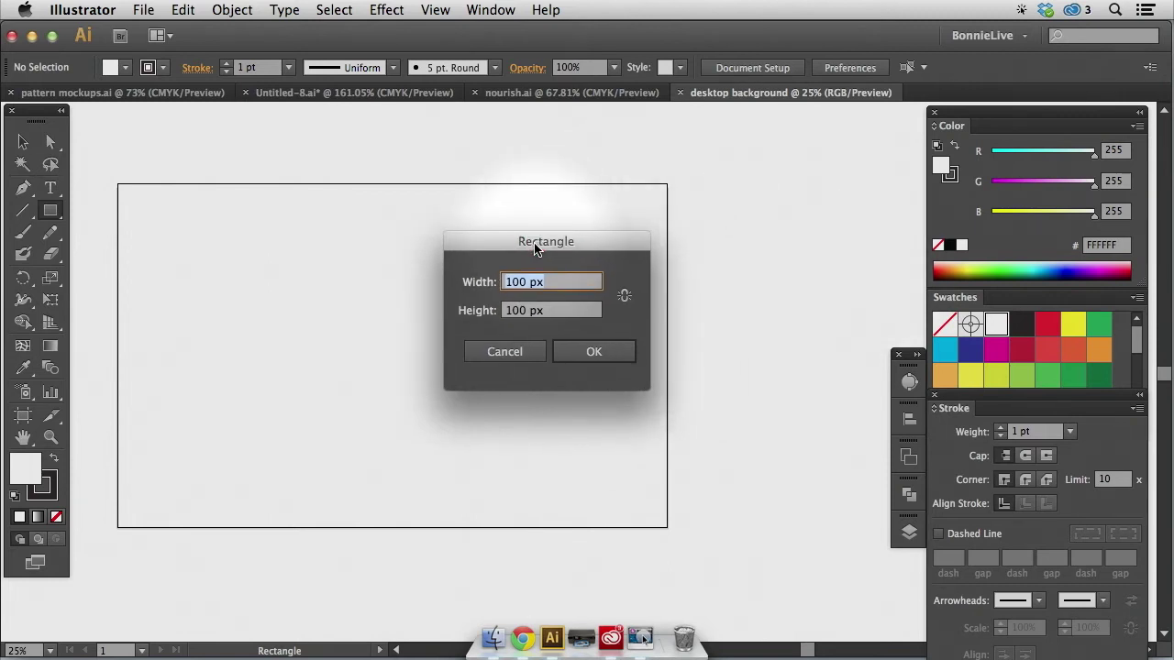
pyautogui.write('640')
pyautogui.press('Tab')
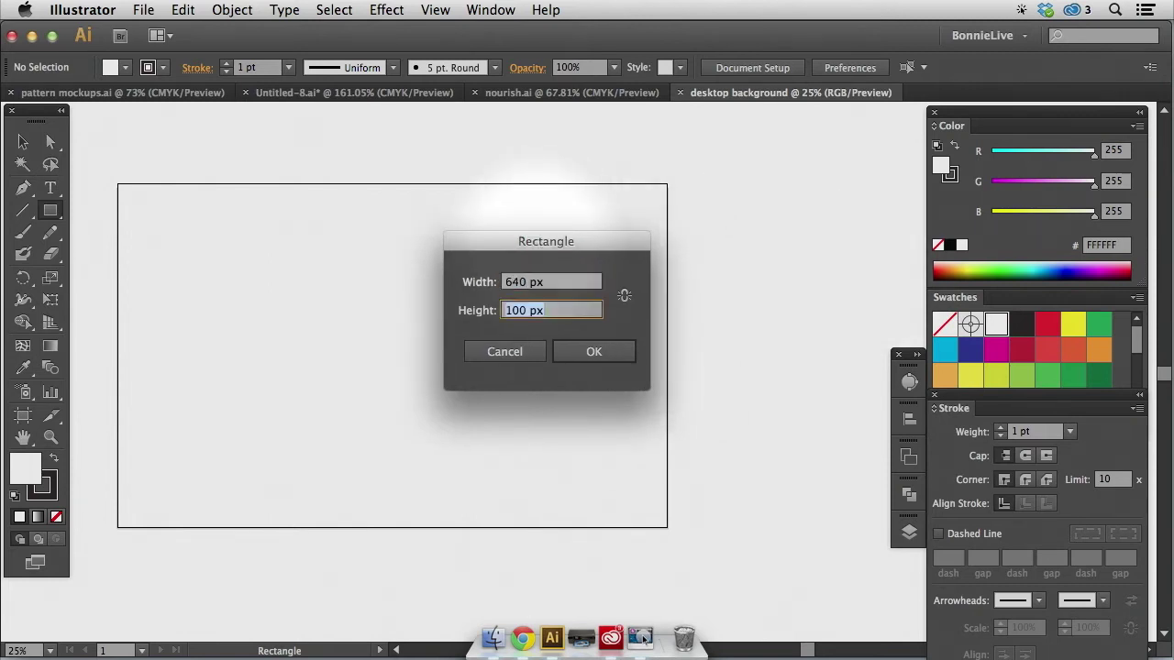
pyautogui.write('1135')
pyautogui.click(597, 352)
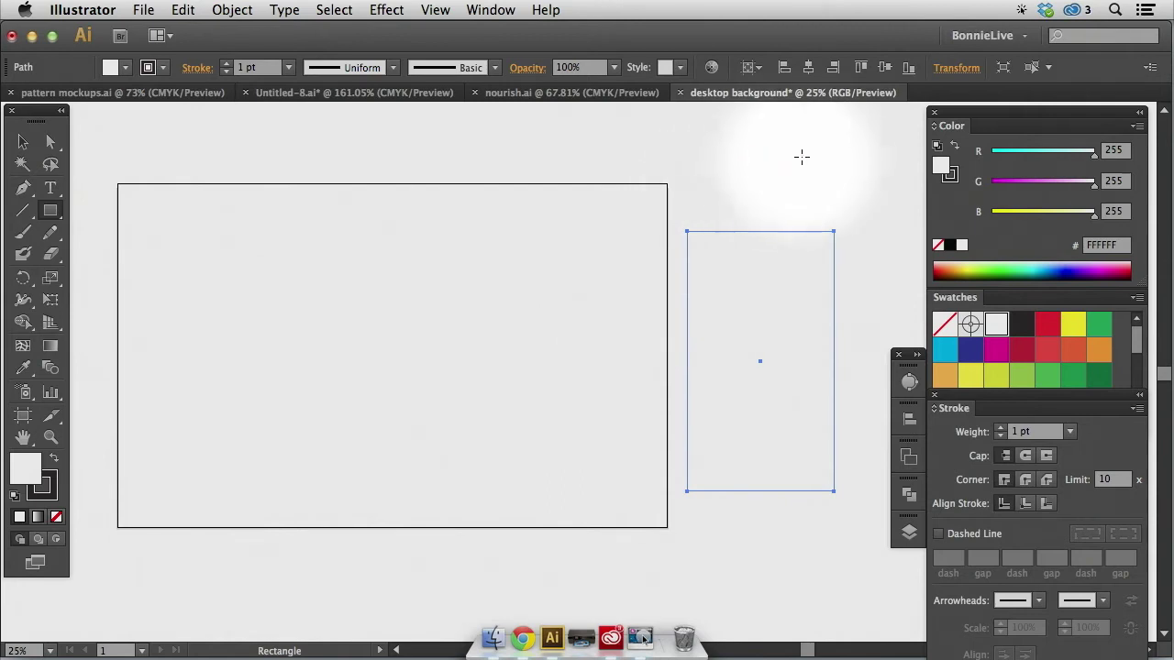
# Select the tall rectangle with the Selection tool.
pyautogui.scroll(1, 813, 157)
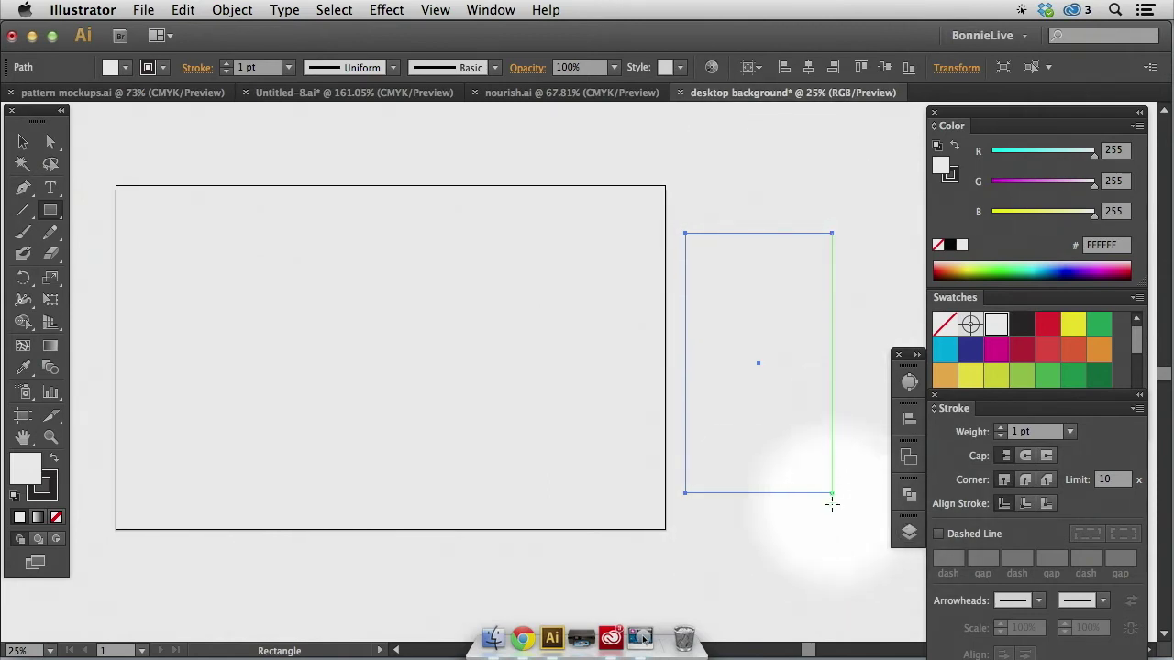
pyautogui.press('v')
pyautogui.click(849, 230)
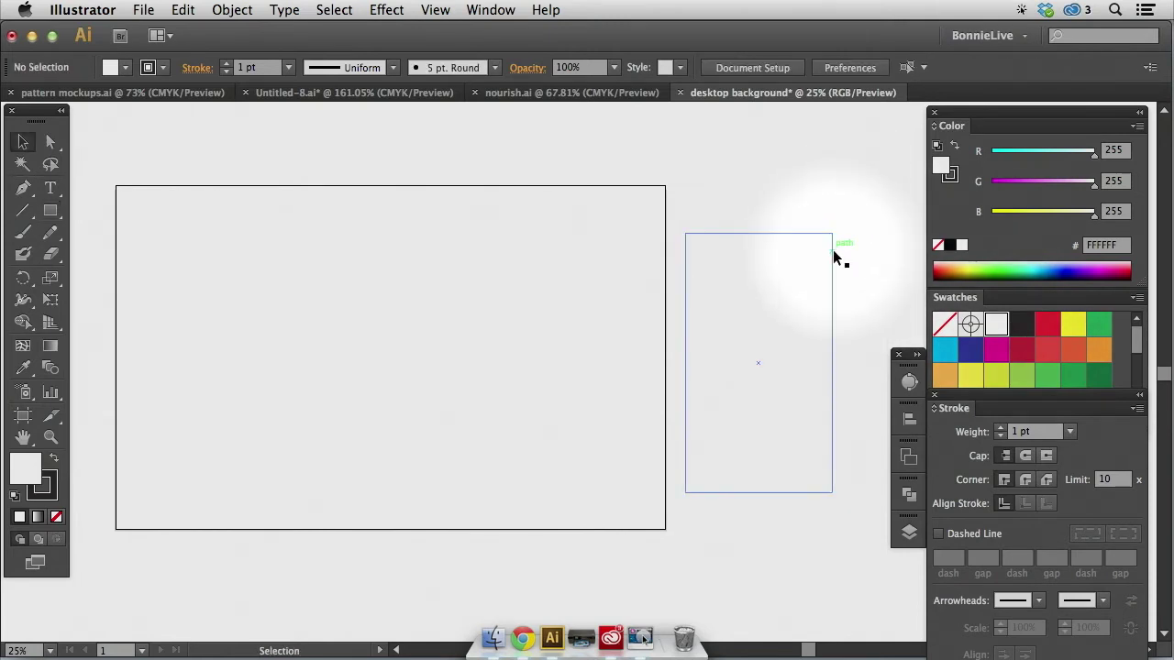
pyautogui.click(833, 250)
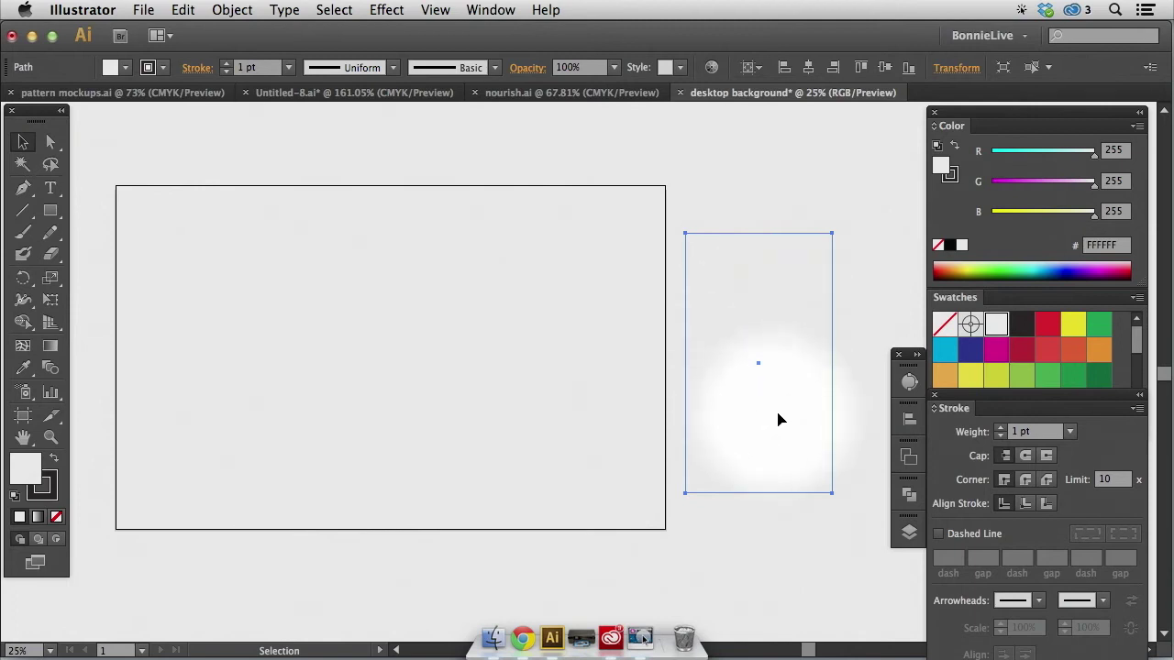
# Convert the selected tall rectangle into an artboard via Object > Artboards > Convert to Artboards.
pyautogui.click(230, 11)
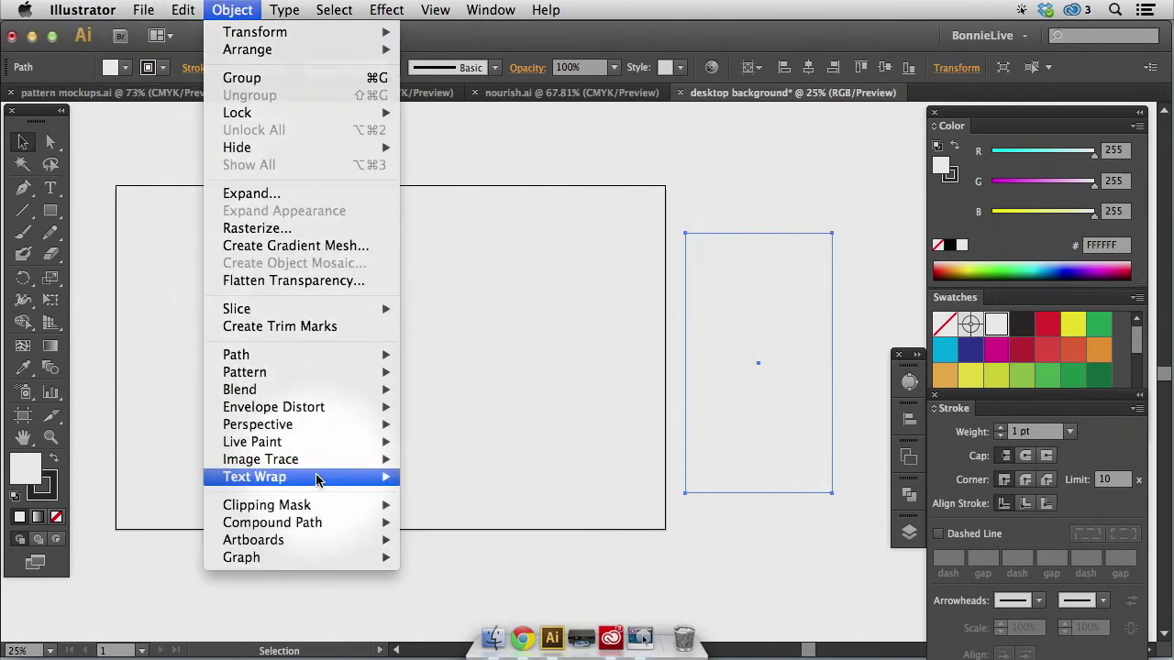
pyautogui.moveTo(335, 540)
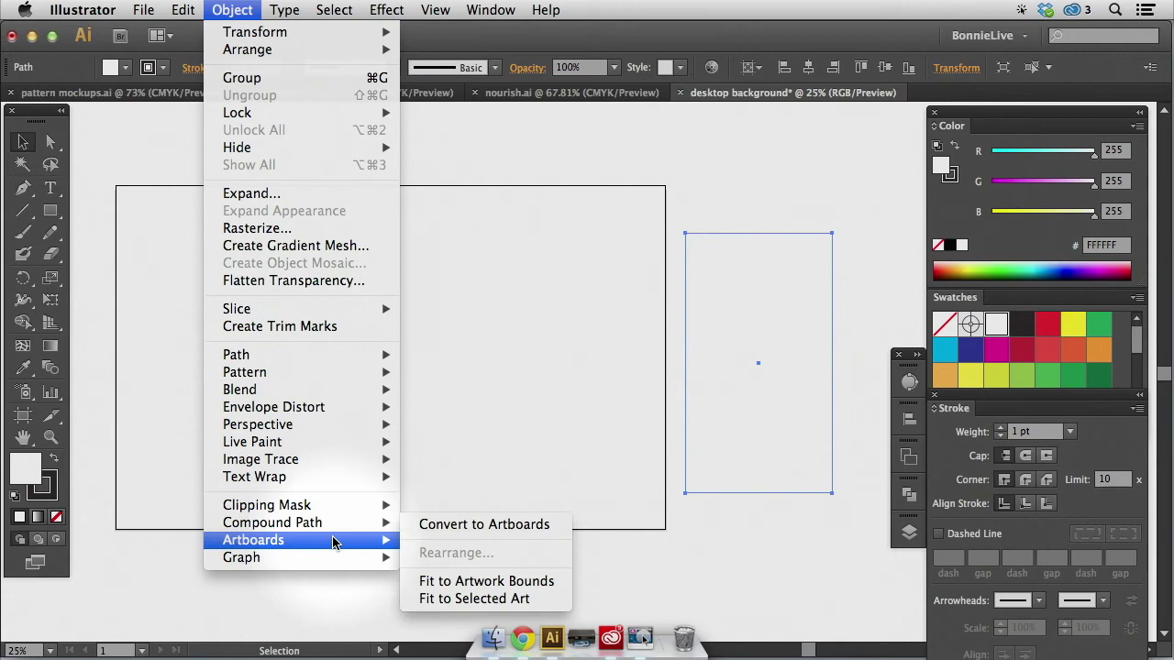
pyautogui.click(475, 525)
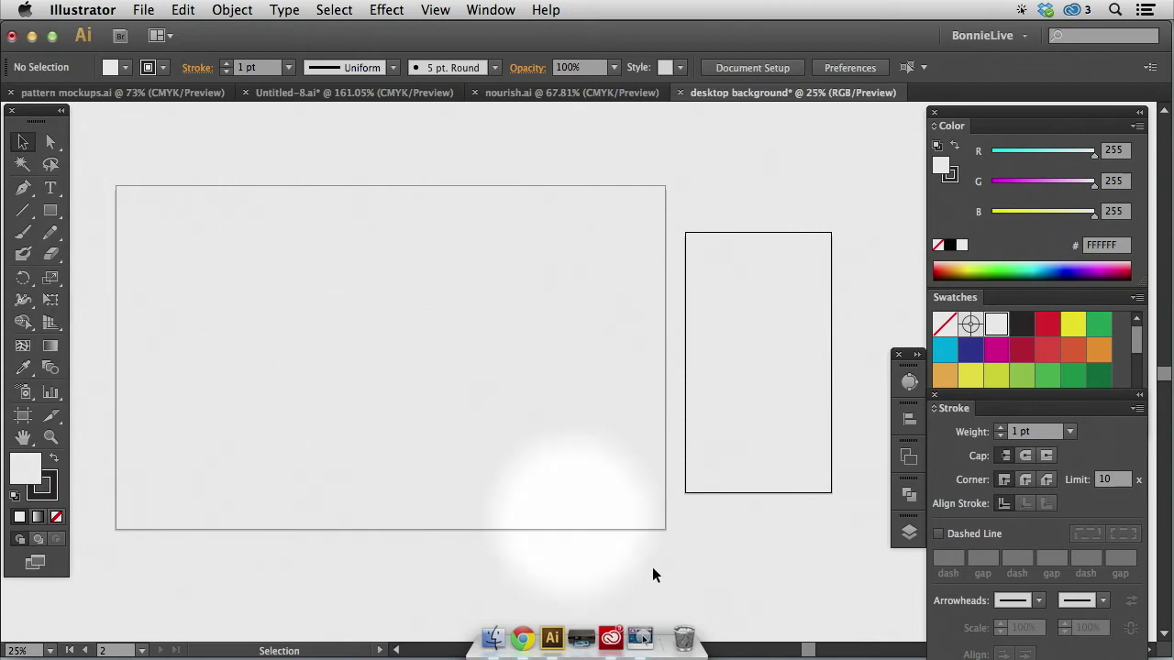
# Draw a 640 × 1135 px rectangle from the second artboard's top-left corner.
pyautogui.click(51, 210)
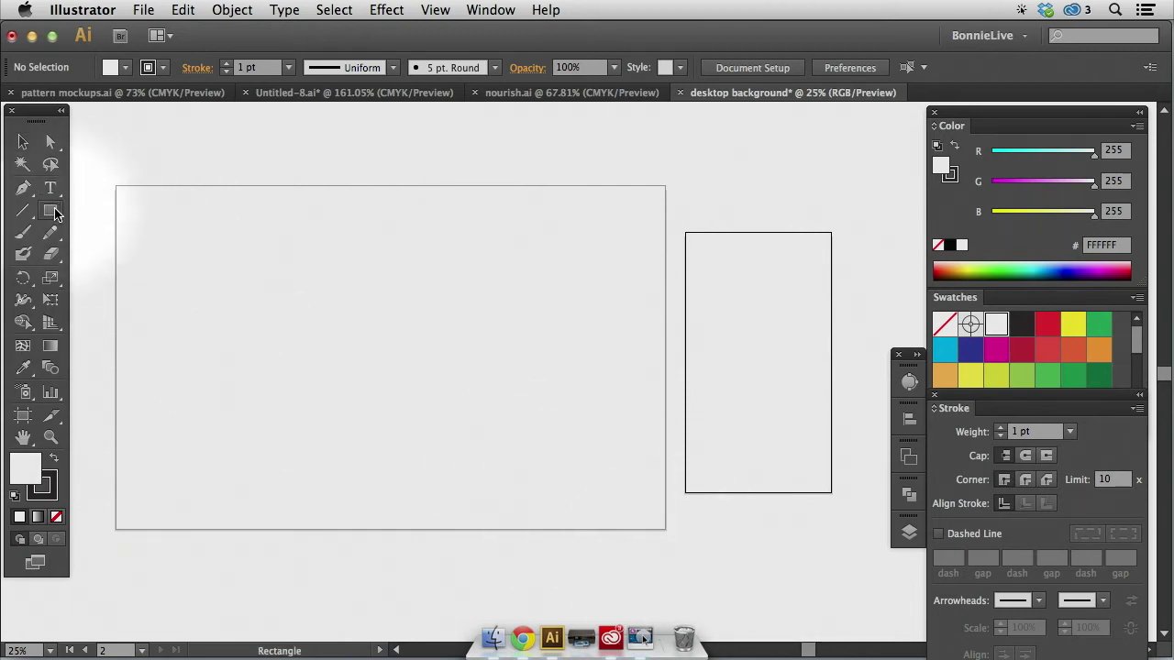
pyautogui.click(116, 187)
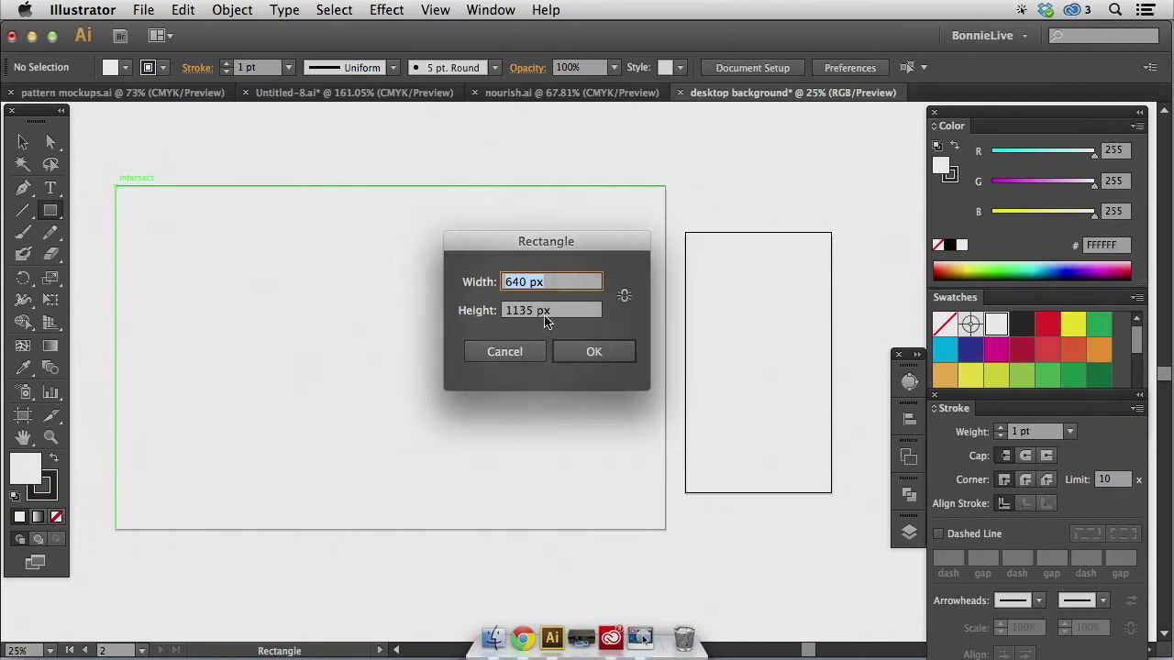
pyautogui.click(520, 358)
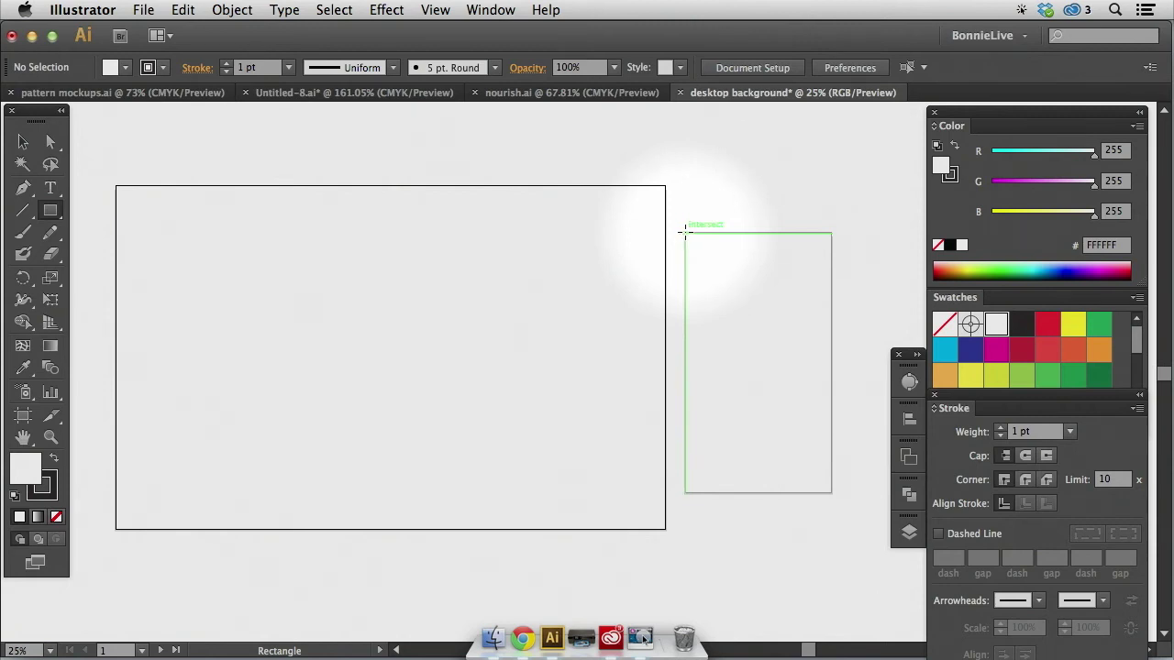
pyautogui.click(683, 233)
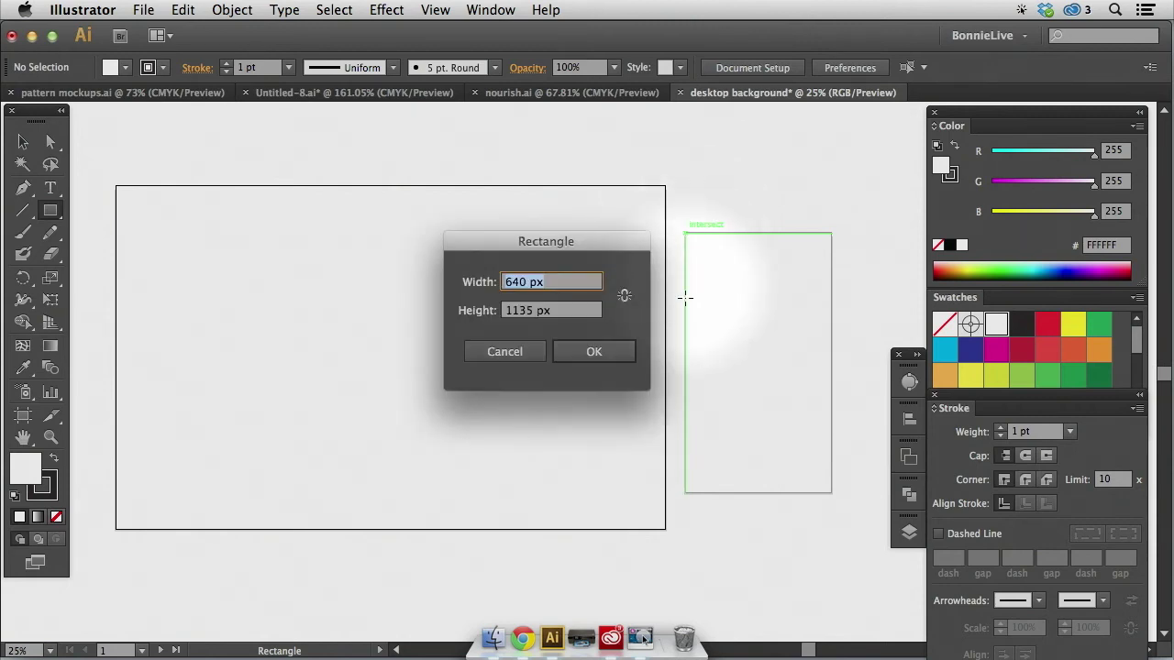
pyautogui.click(594, 355)
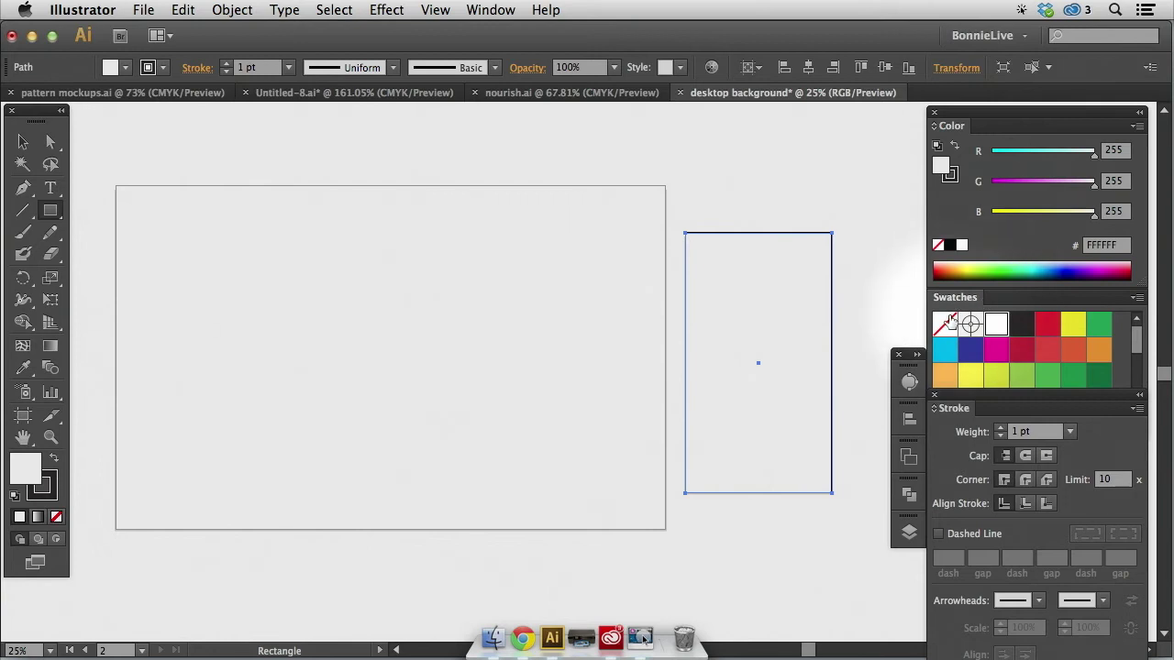
# Fill the tall rectangle with near-black #231F20 and set its stroke to None.
pyautogui.click(1023, 325)
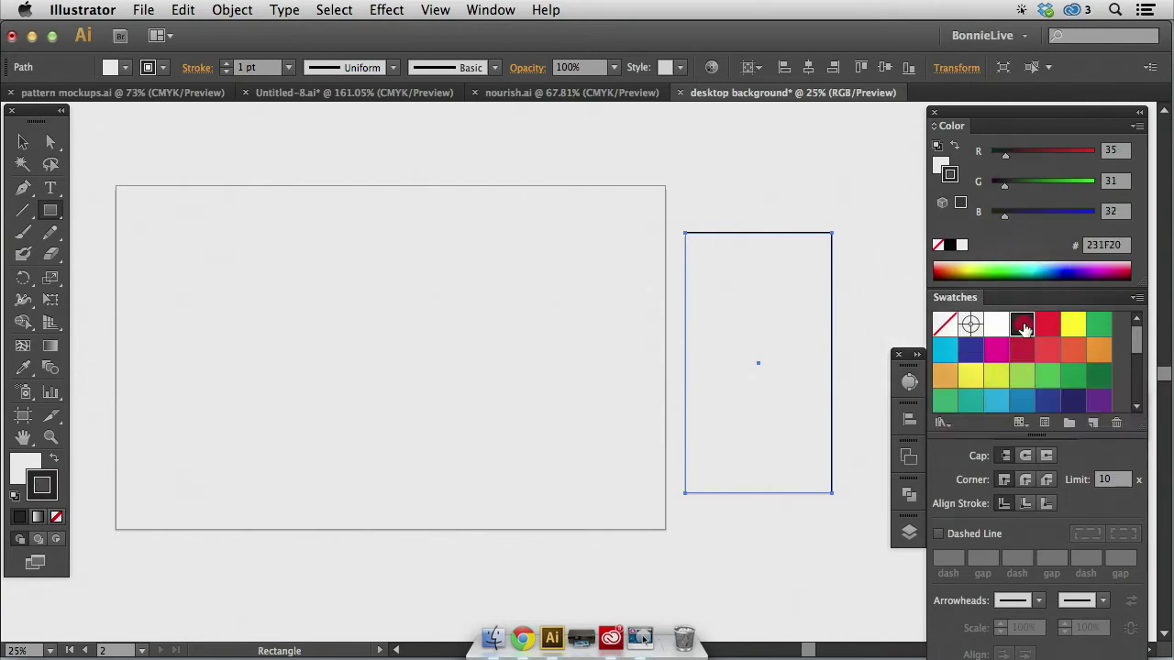
pyautogui.click(937, 245)
pyautogui.press('super+shift+a')
pyautogui.press('v')
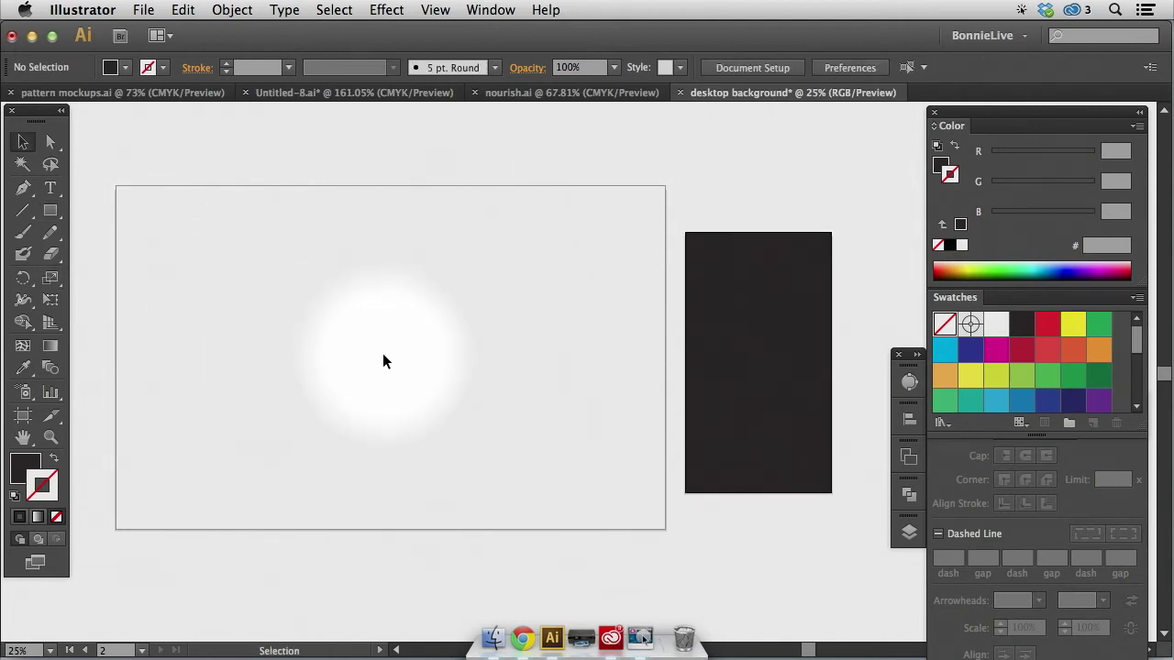
pyautogui.press('m')
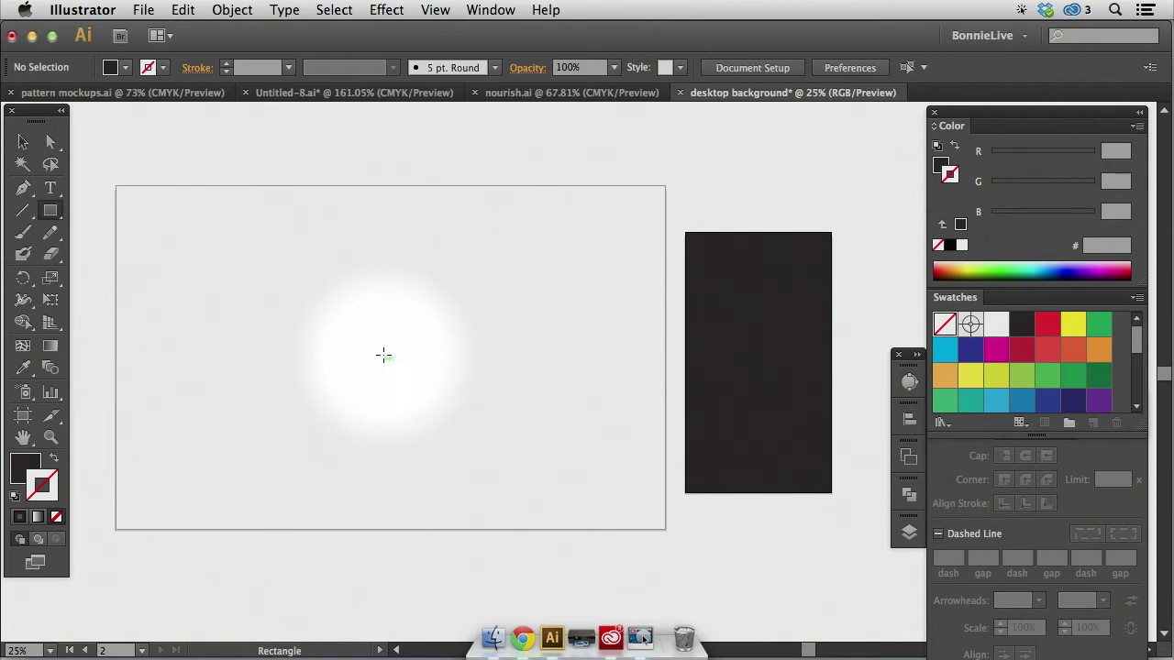
# Draw a 2400 × 1500 px rectangle from the desktop artboard's top-left corner.
pyautogui.click(117, 186)
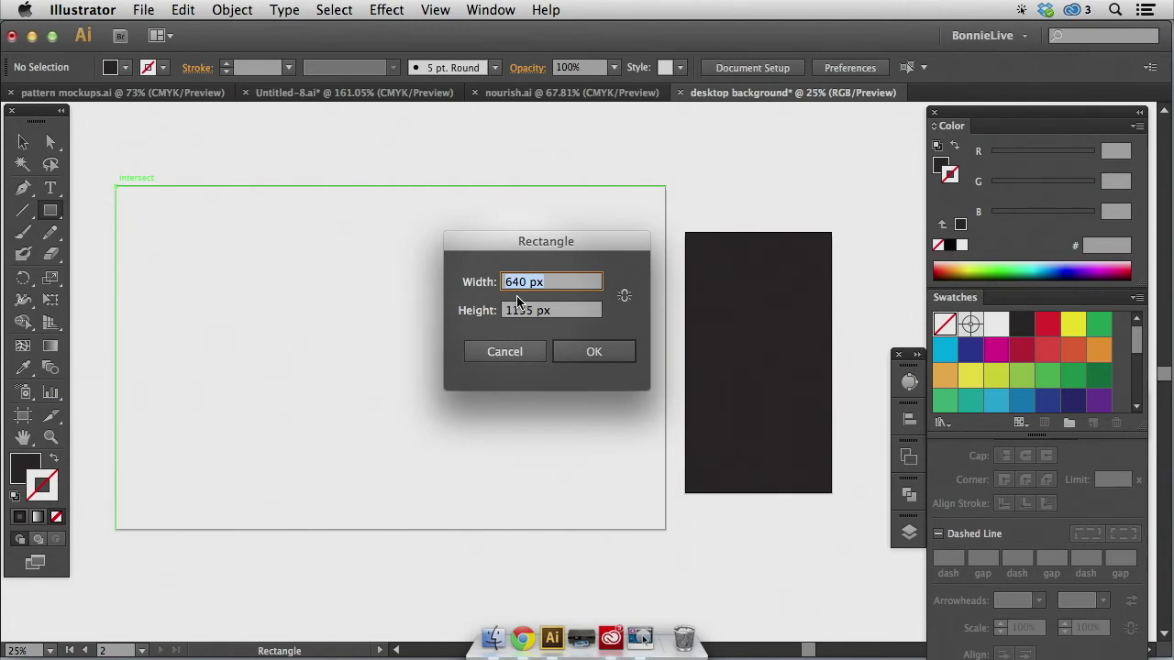
pyautogui.write('2400')
pyautogui.press('Tab')
pyautogui.write('1500')
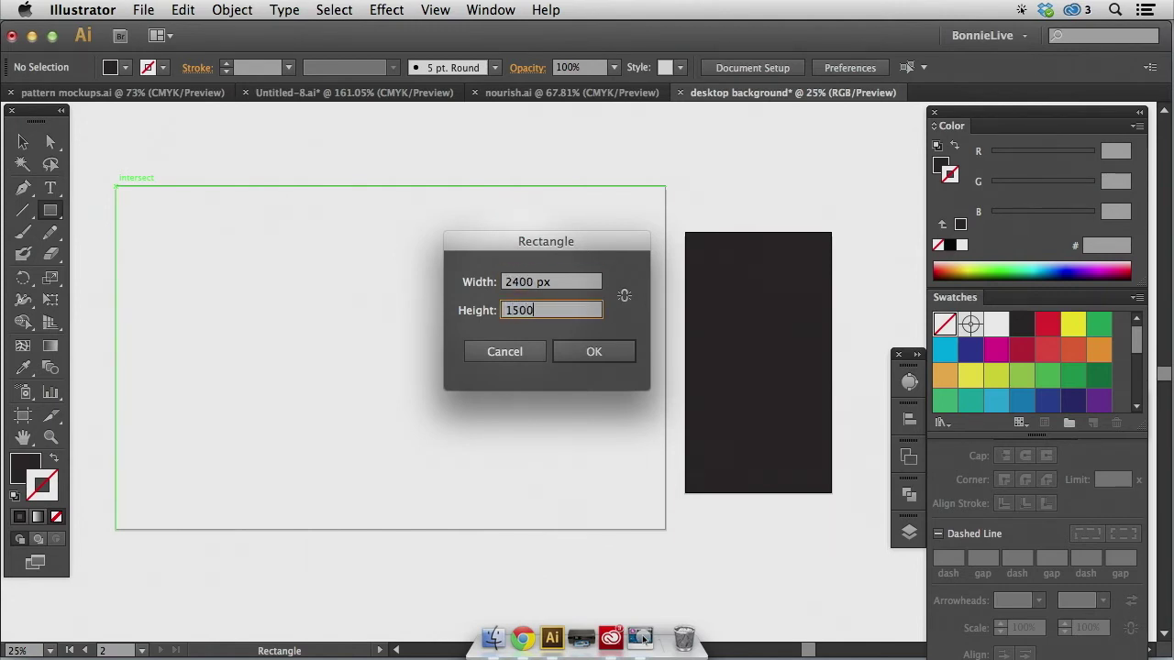
pyautogui.click(594, 347)
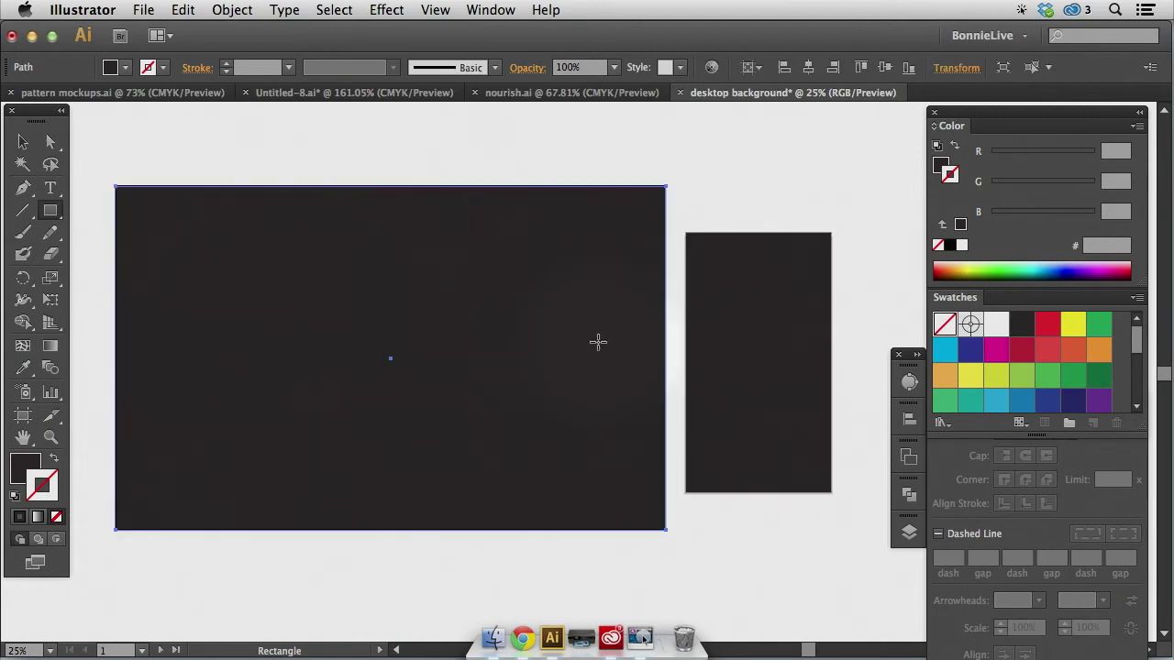
pyautogui.keyDown('super'); pyautogui.click(419, 152); pyautogui.keyUp('super')
pyautogui.press('v')
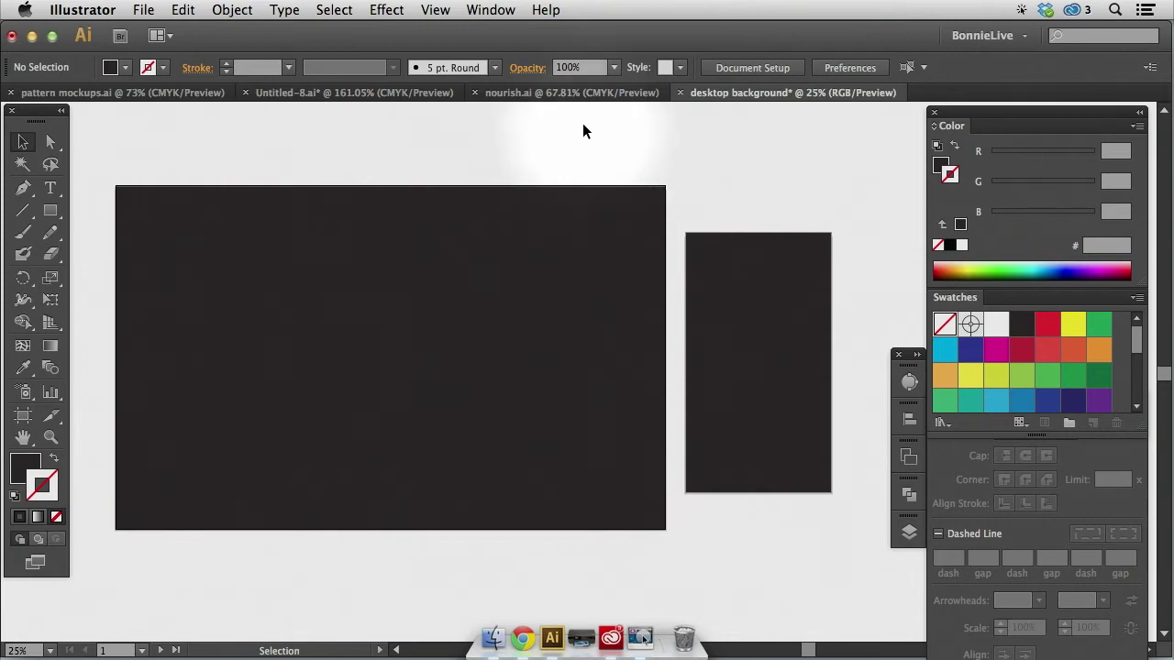
pyautogui.click(571, 93)
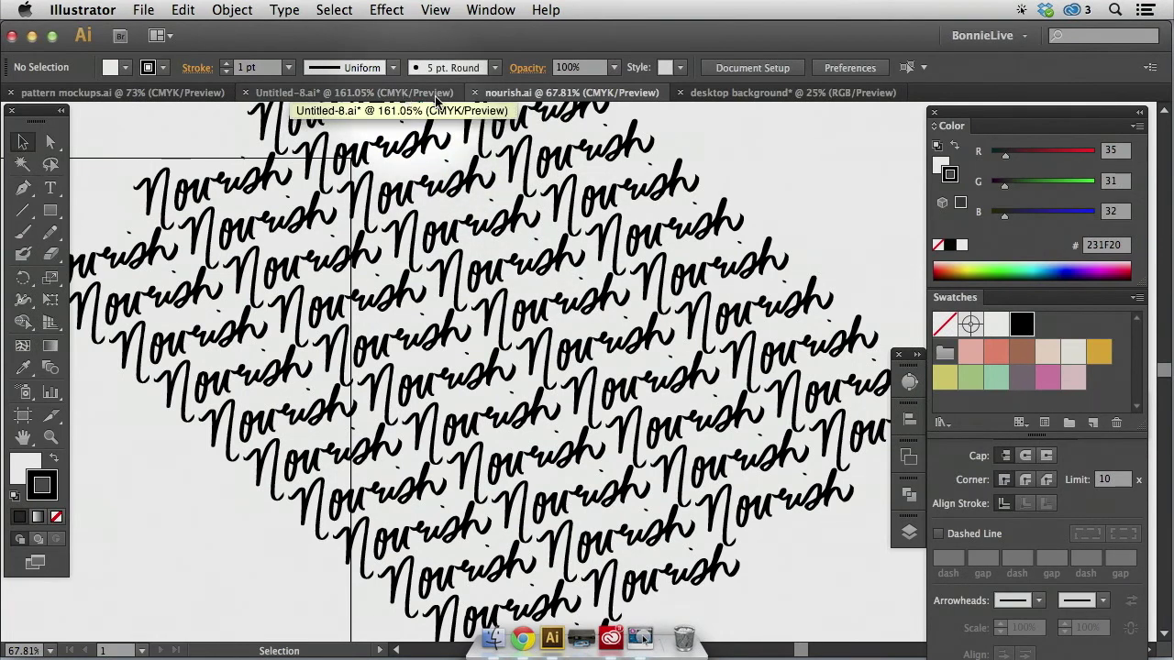
# Copy the floral tile from Untitled-8.ai and paste it into desktop background.
pyautogui.click(342, 93)
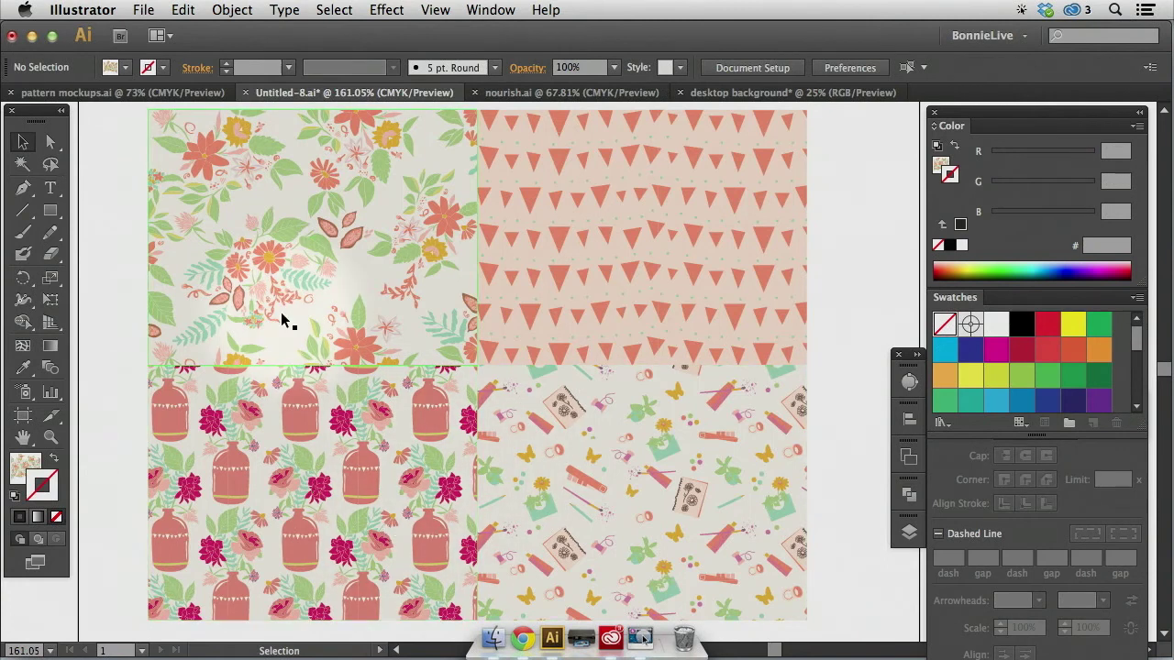
pyautogui.click(343, 257)
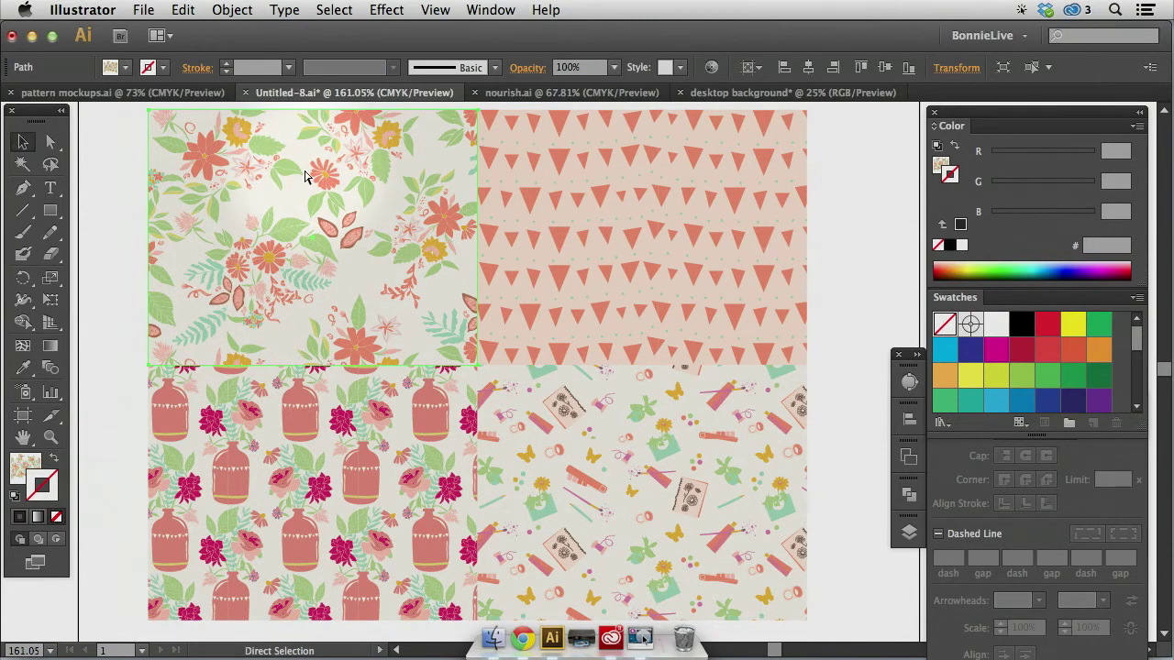
pyautogui.keyDown('shift'); pyautogui.click(697, 137); pyautogui.keyUp('shift')
pyautogui.click(764, 94)
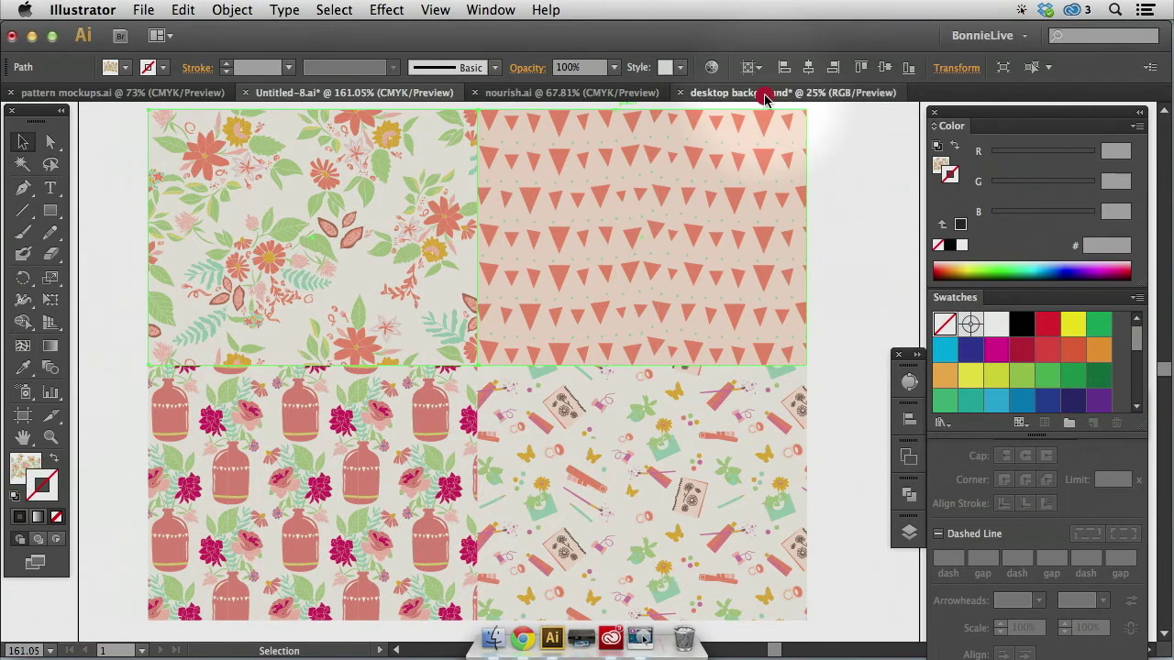
pyautogui.press('cmd+v')
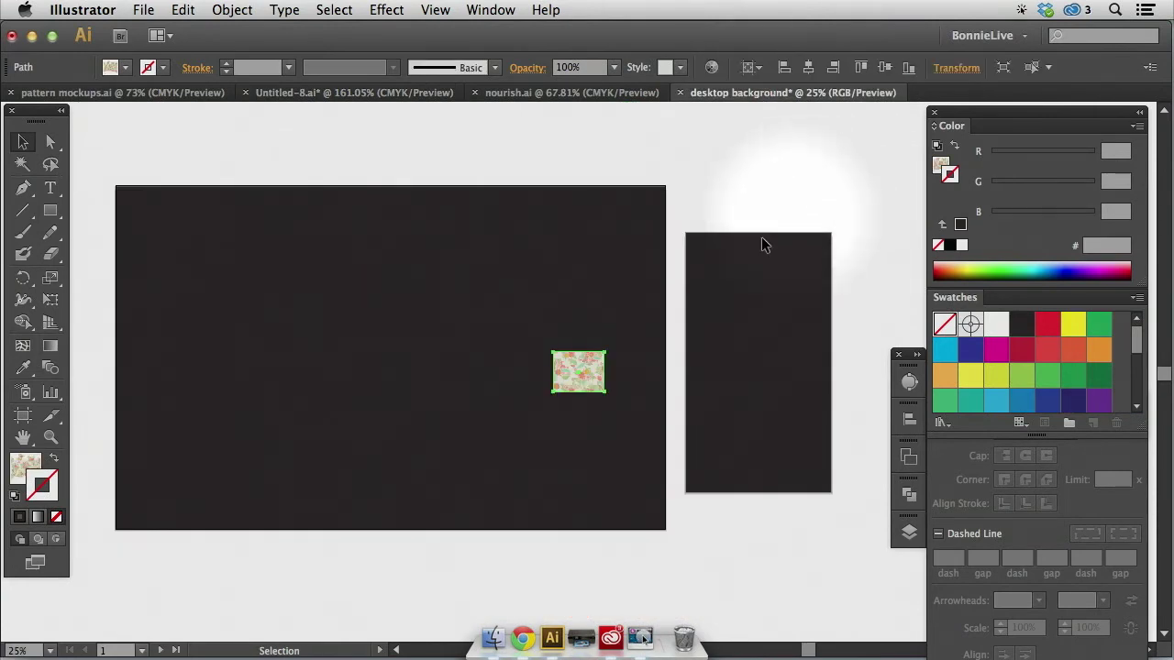
# Apply the pasted tile's floral pattern to both dark rectangles with the Eyedropper.
pyautogui.moveTo(595, 362); pyautogui.dragTo(722, 177)
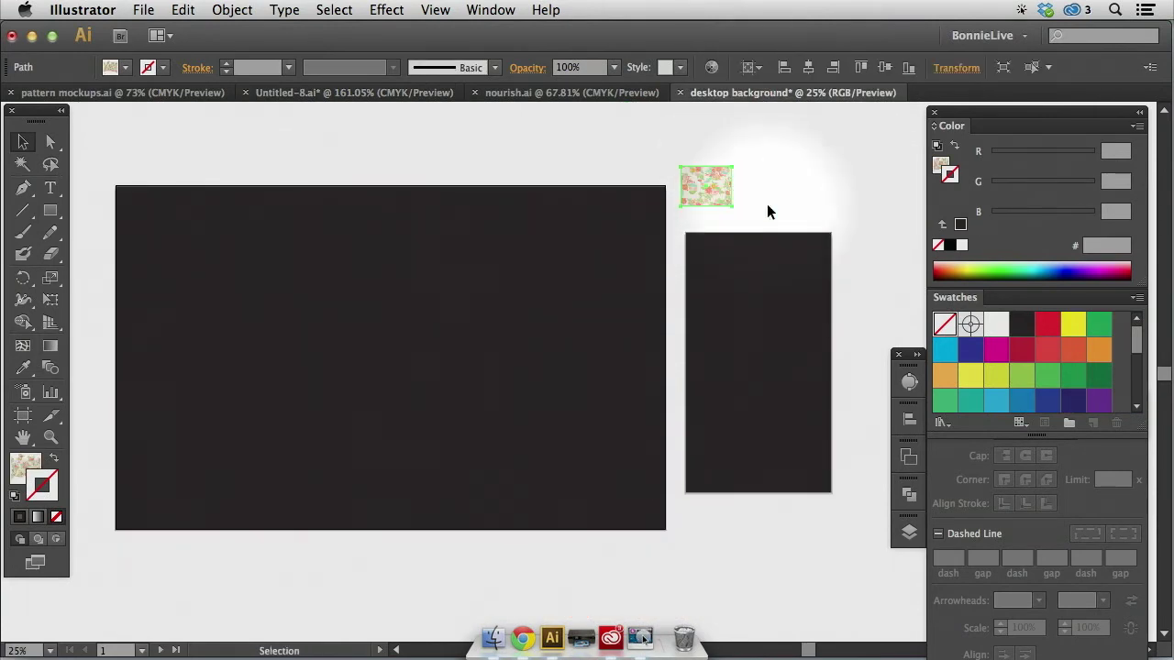
pyautogui.click(749, 207)
pyautogui.moveTo(712, 217); pyautogui.dragTo(623, 273)
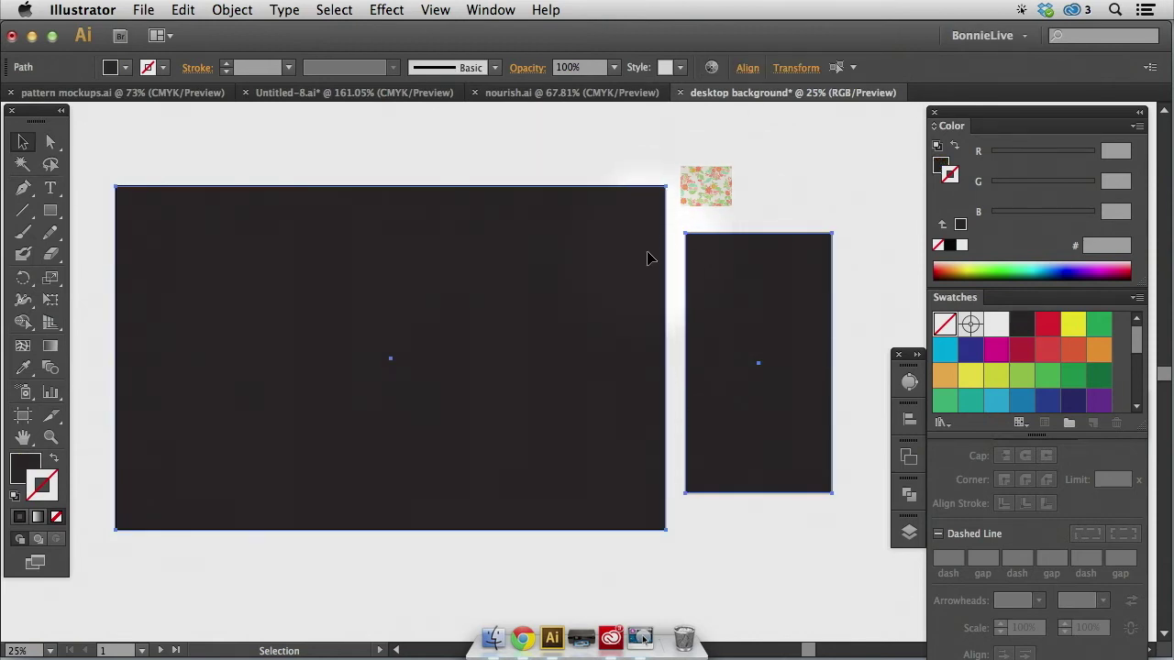
pyautogui.press('i')
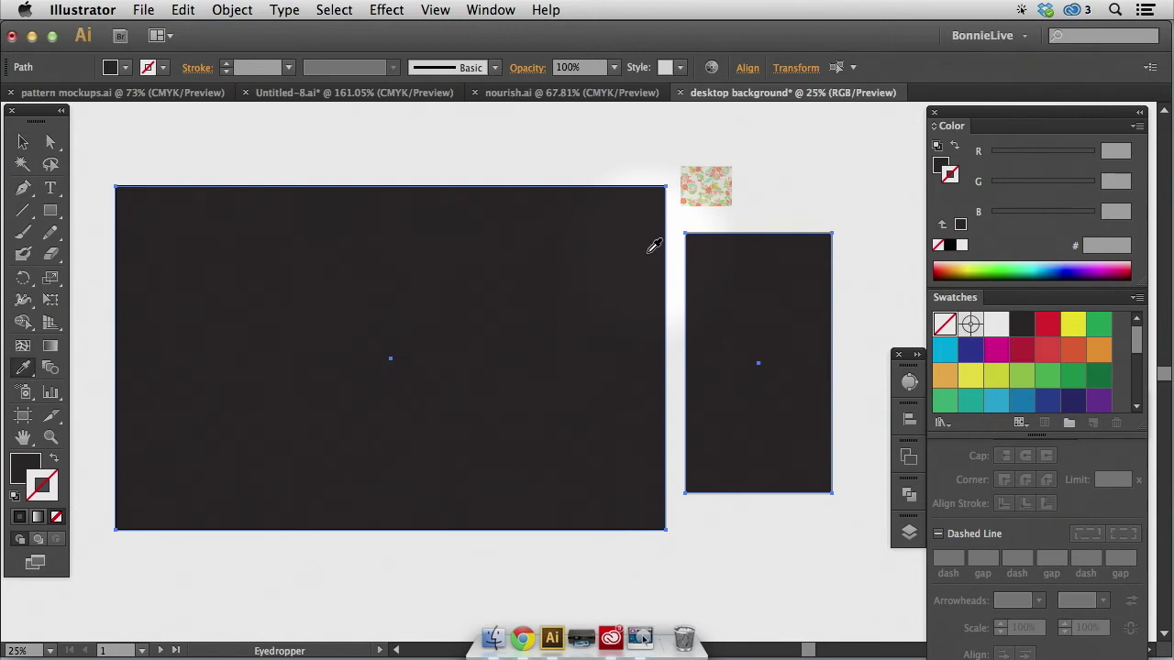
pyautogui.click(706, 194)
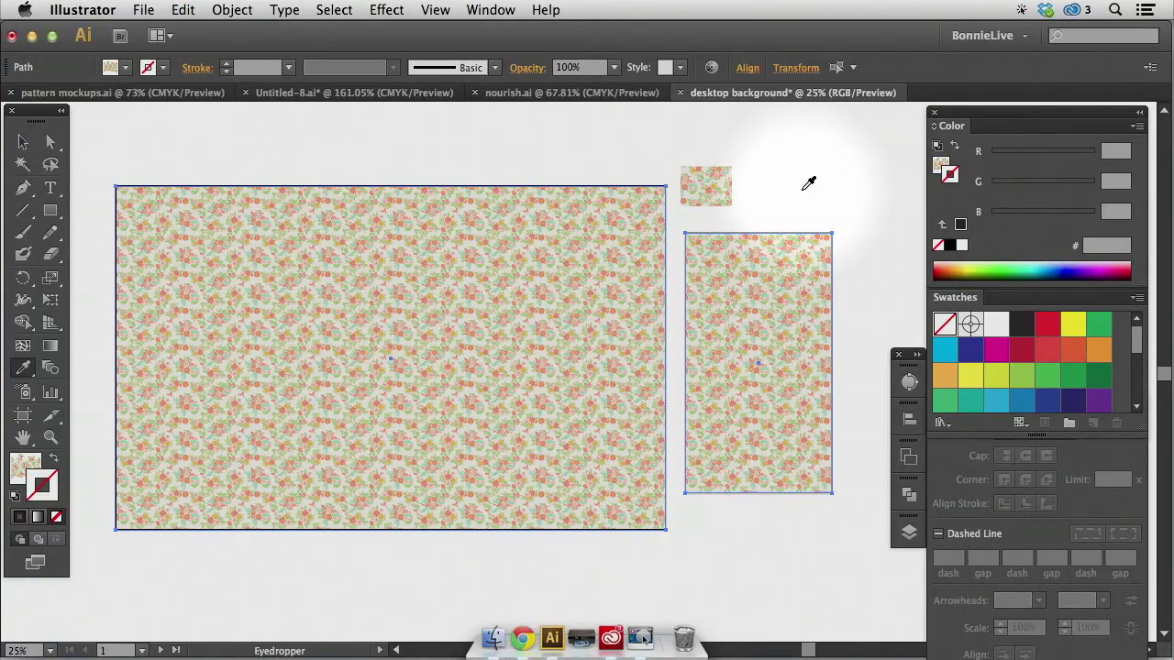
# Delete the leftover sample tile and reselect both patterned rectangles.
pyautogui.press('super+shift+a')
pyautogui.press('v')
pyautogui.click(716, 183)
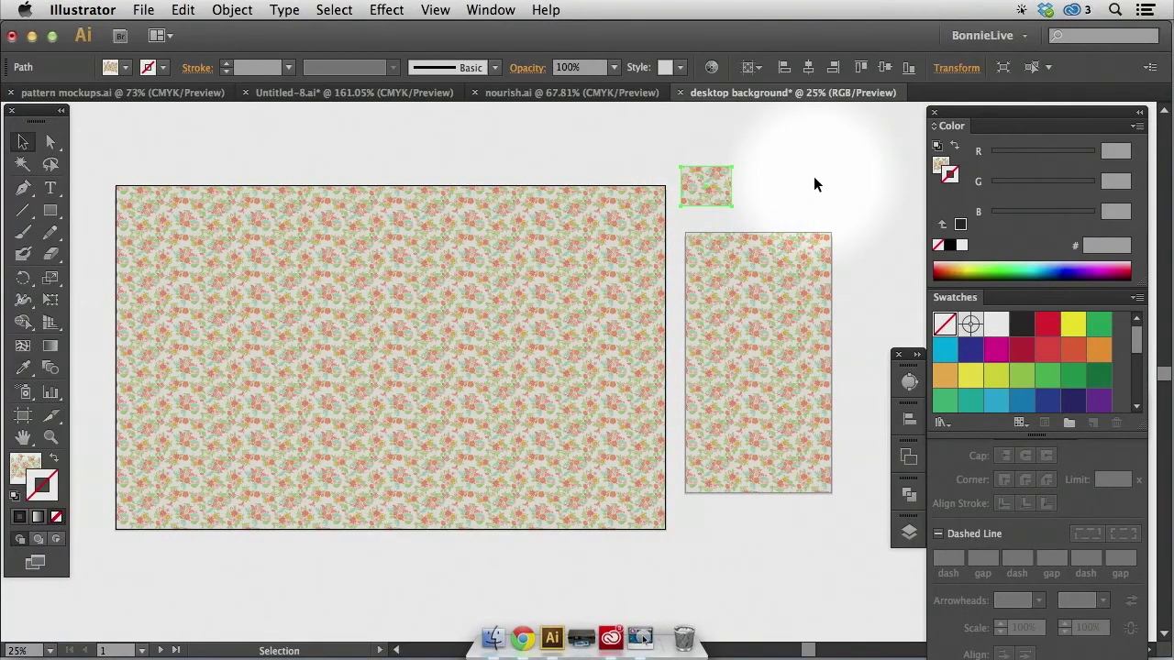
pyautogui.press('BackSpace')
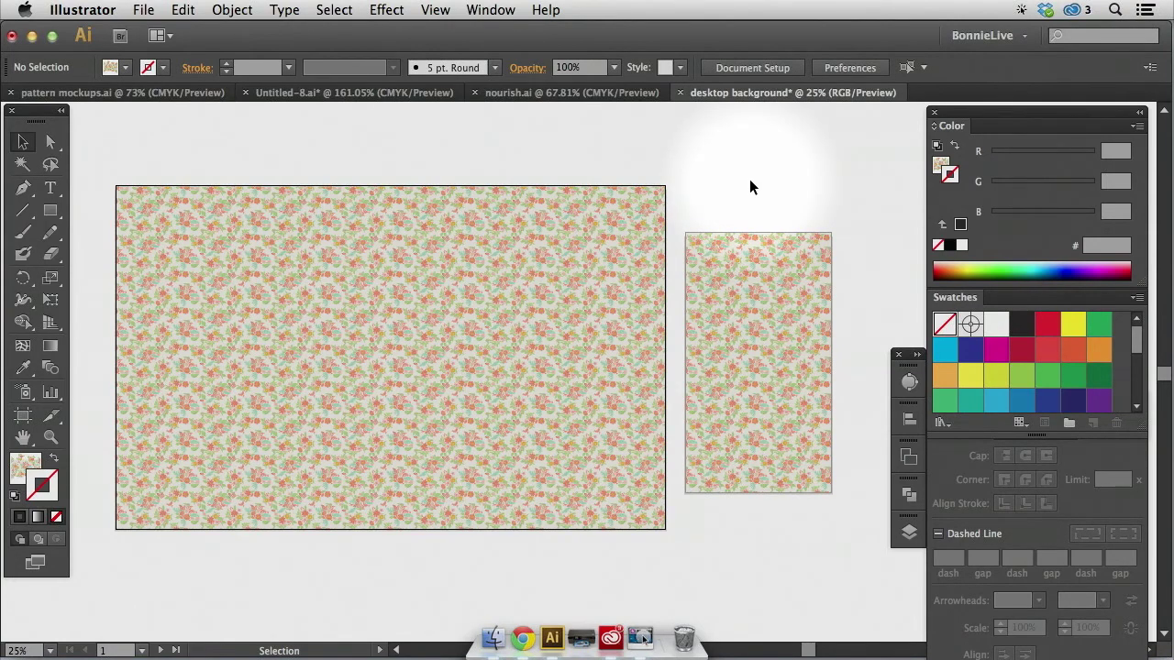
pyautogui.moveTo(747, 183); pyautogui.dragTo(645, 283)
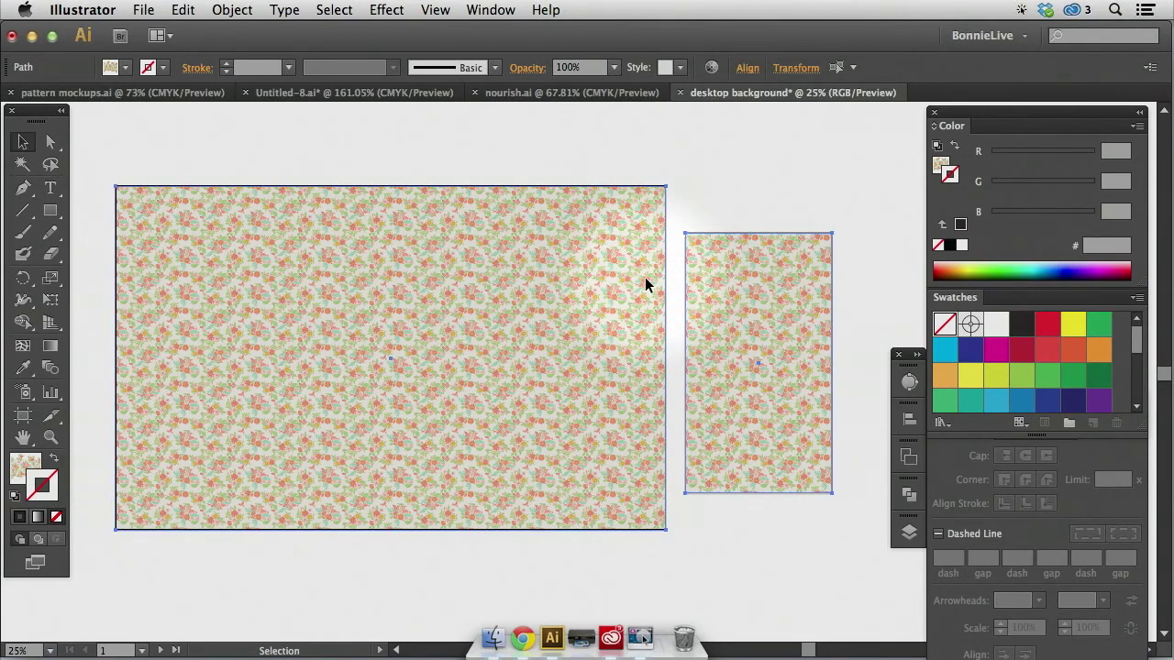
pyautogui.rightClick(699, 182)
# Open Scale with Transform Patterns only and Preview, trying 1000% uniform.
pyautogui.moveTo(781, 395)
pyautogui.click(915, 475)
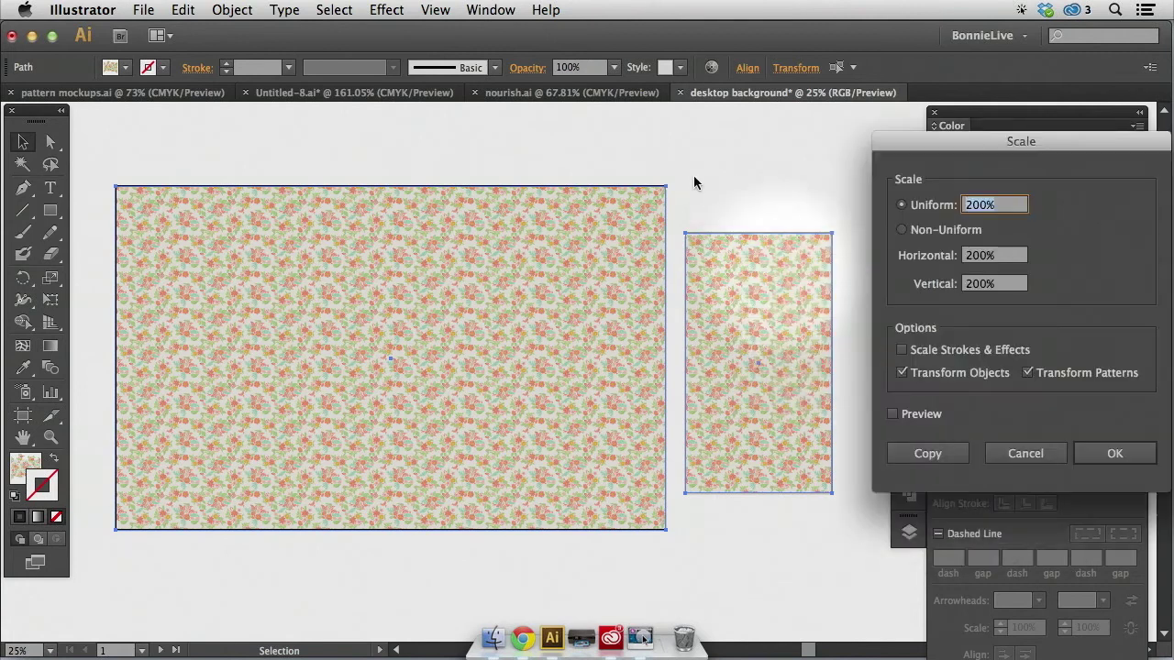
pyautogui.click(901, 373)
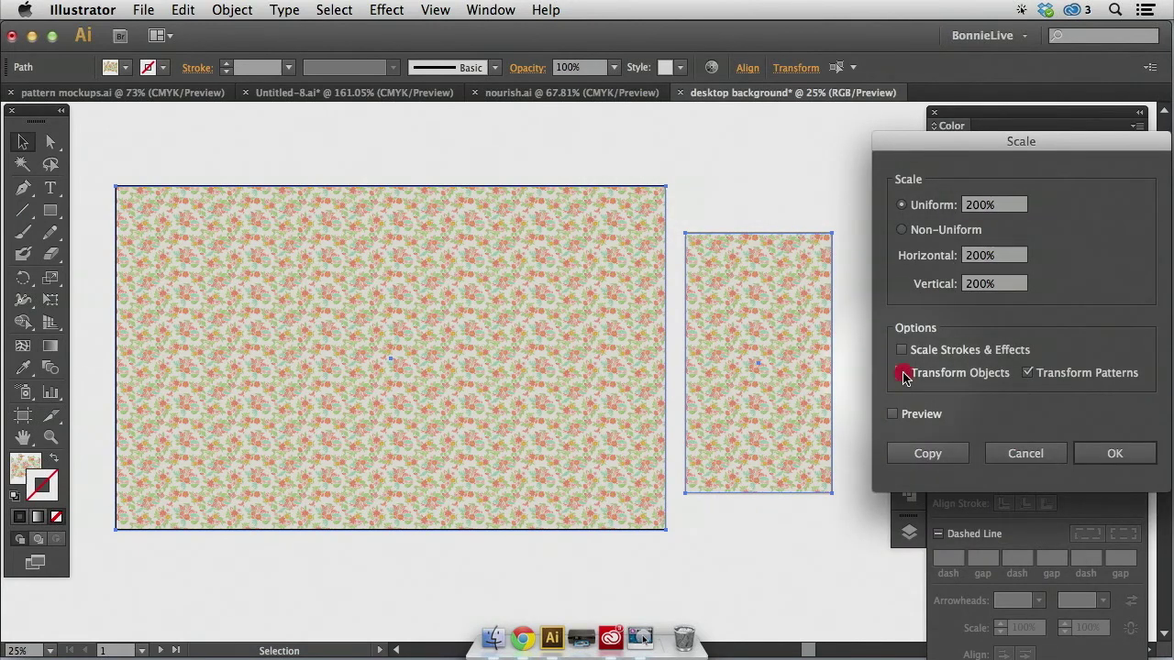
pyautogui.click(893, 414)
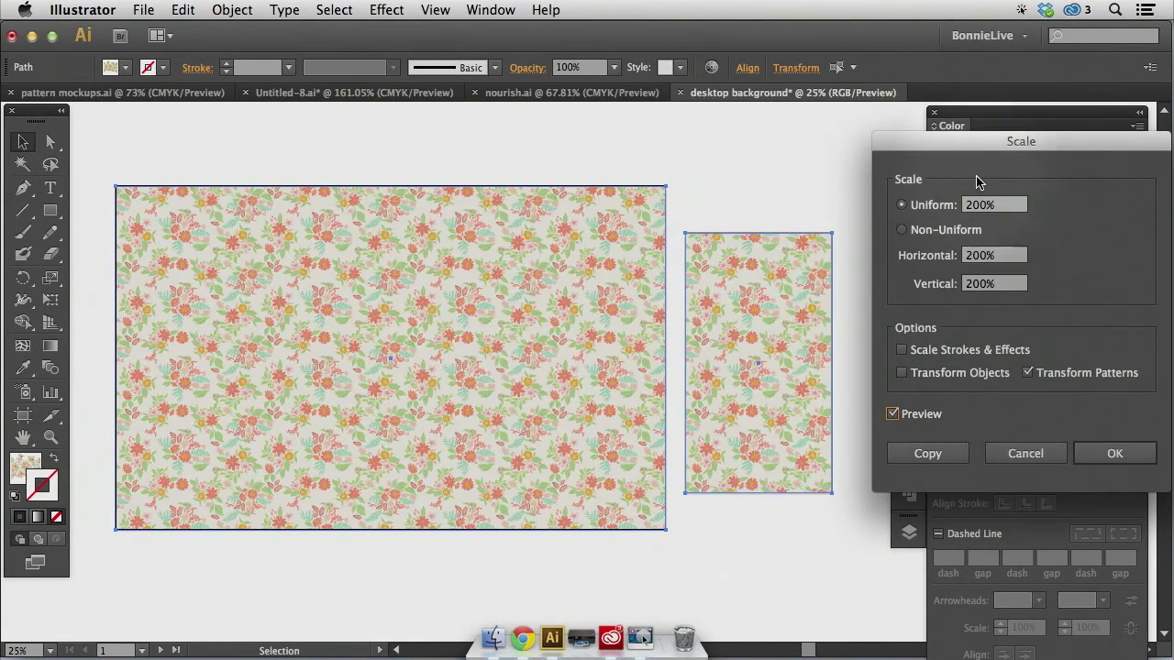
pyautogui.click(978, 204)
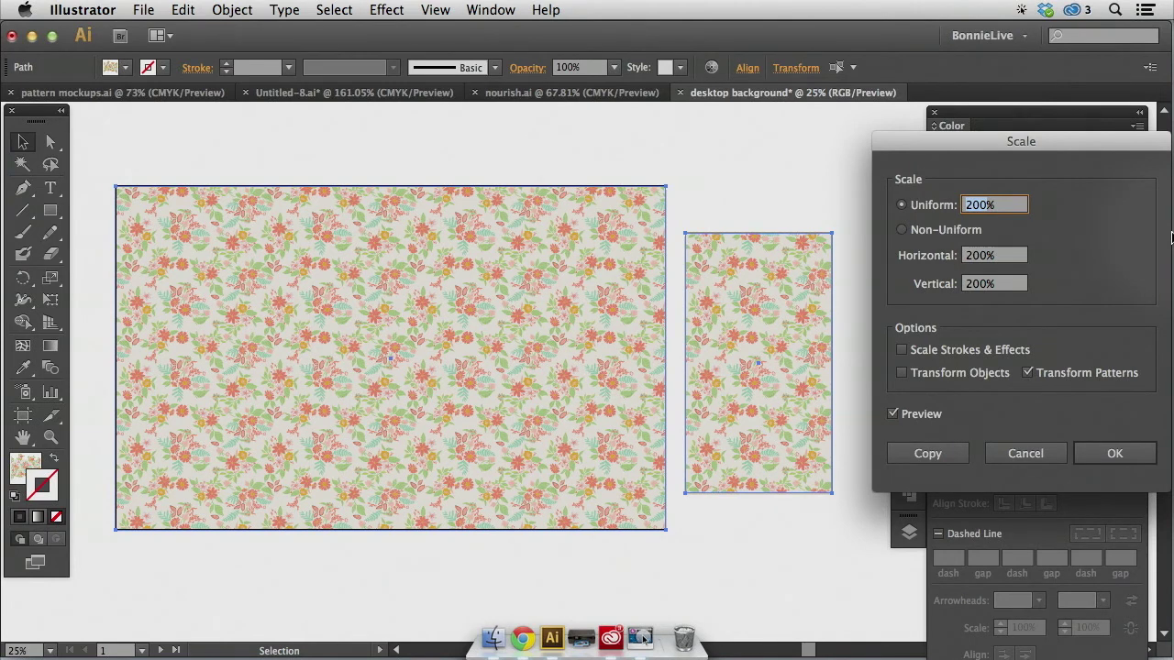
pyautogui.write('10%')
pyautogui.write('00')
pyautogui.press('Tab')
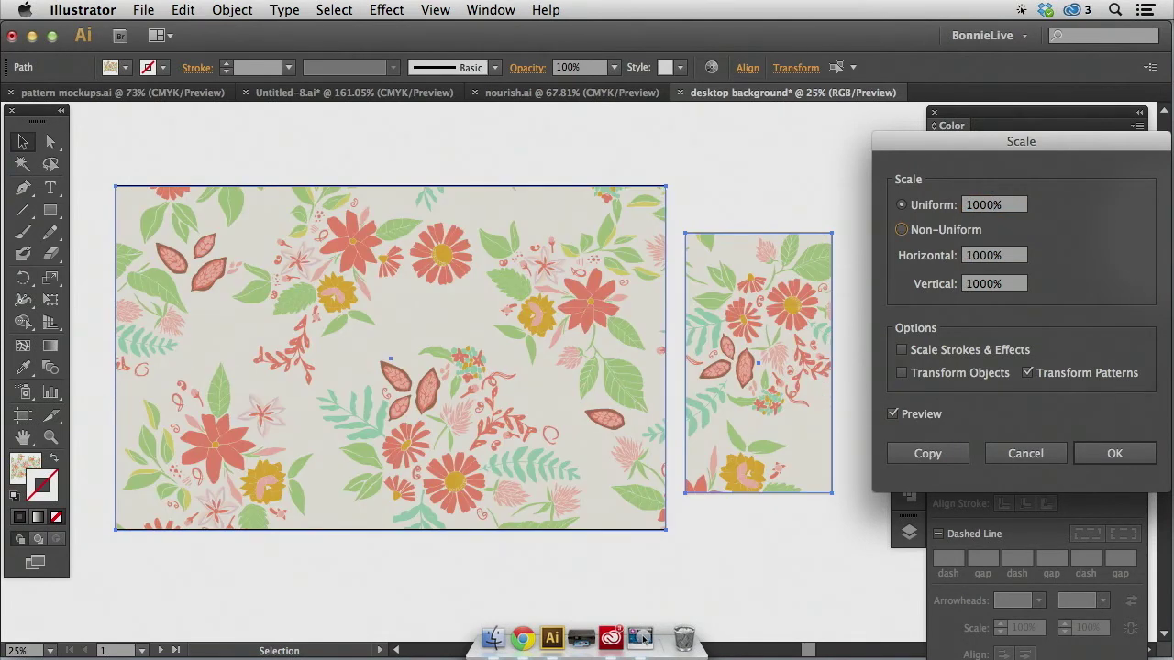
# Raise the uniform pattern scale through 1500% and 2500% to 2600% and apply it.
pyautogui.click(978, 204)
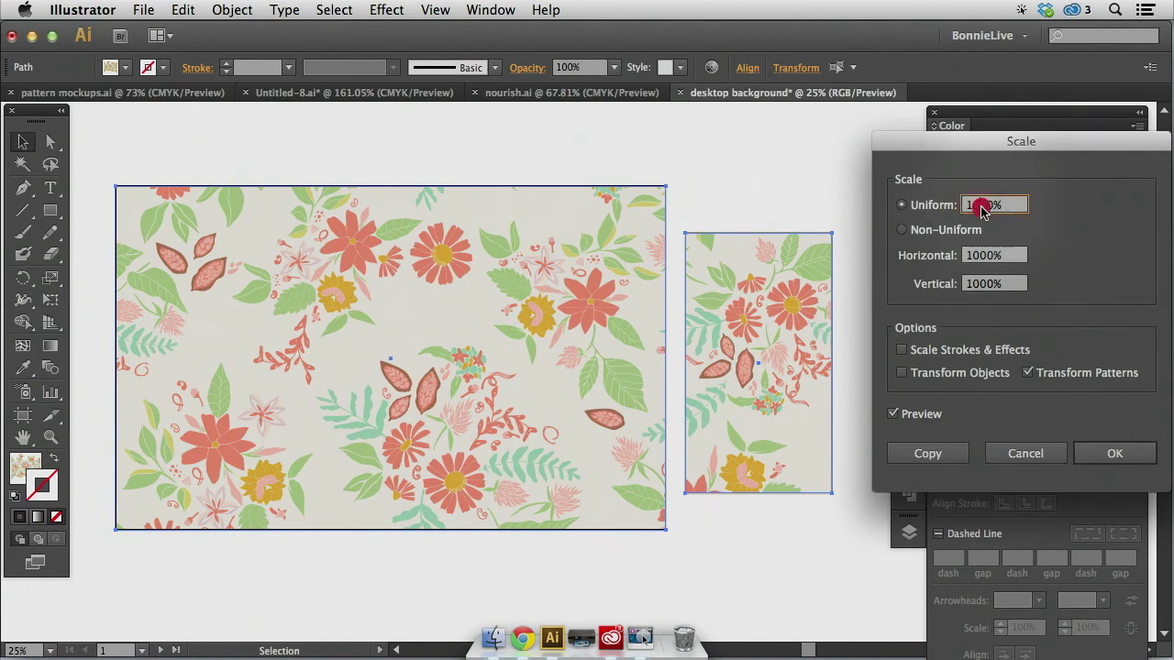
pyautogui.write('1')
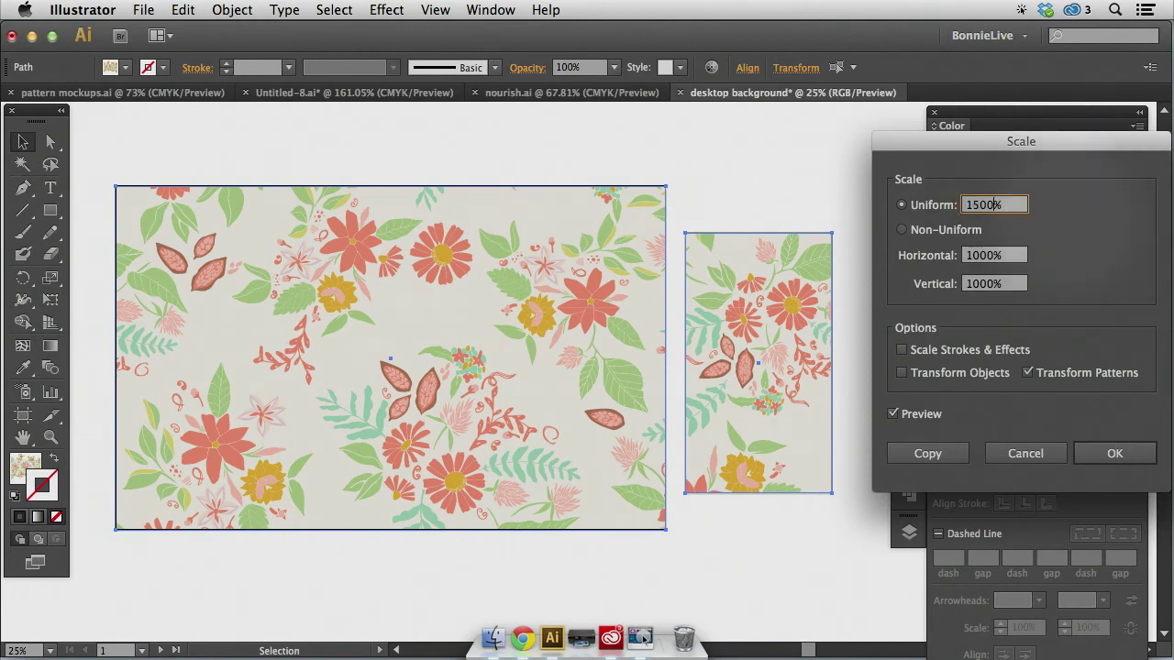
pyautogui.write('500')
pyautogui.press('Tab')
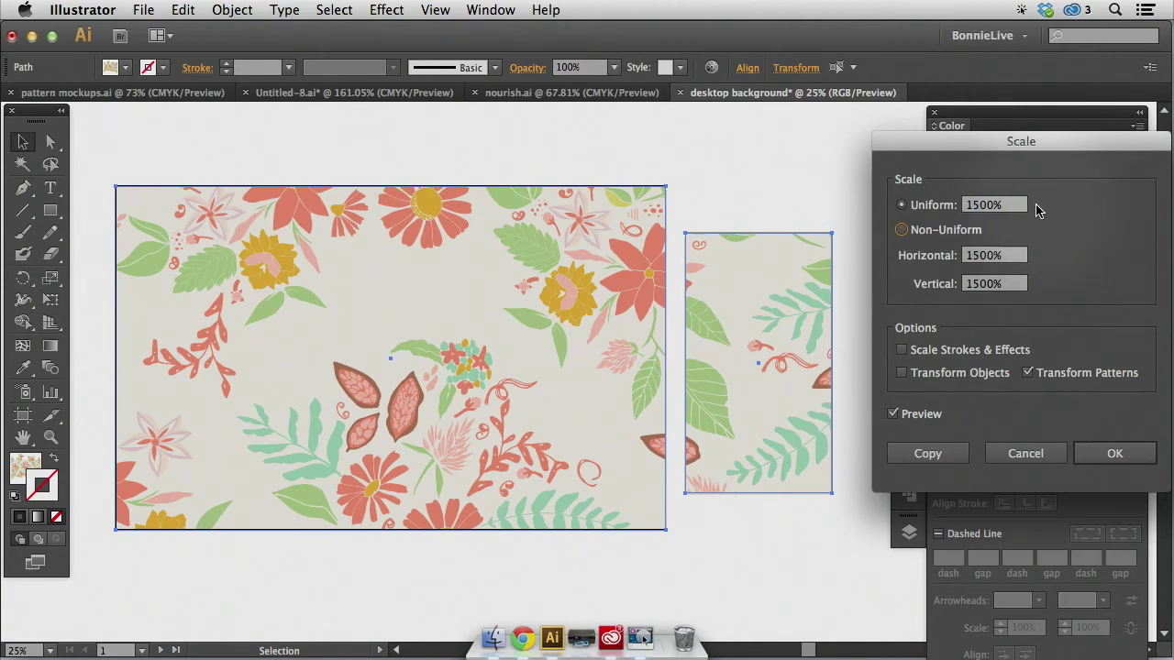
pyautogui.click(975, 205)
pyautogui.write('2')
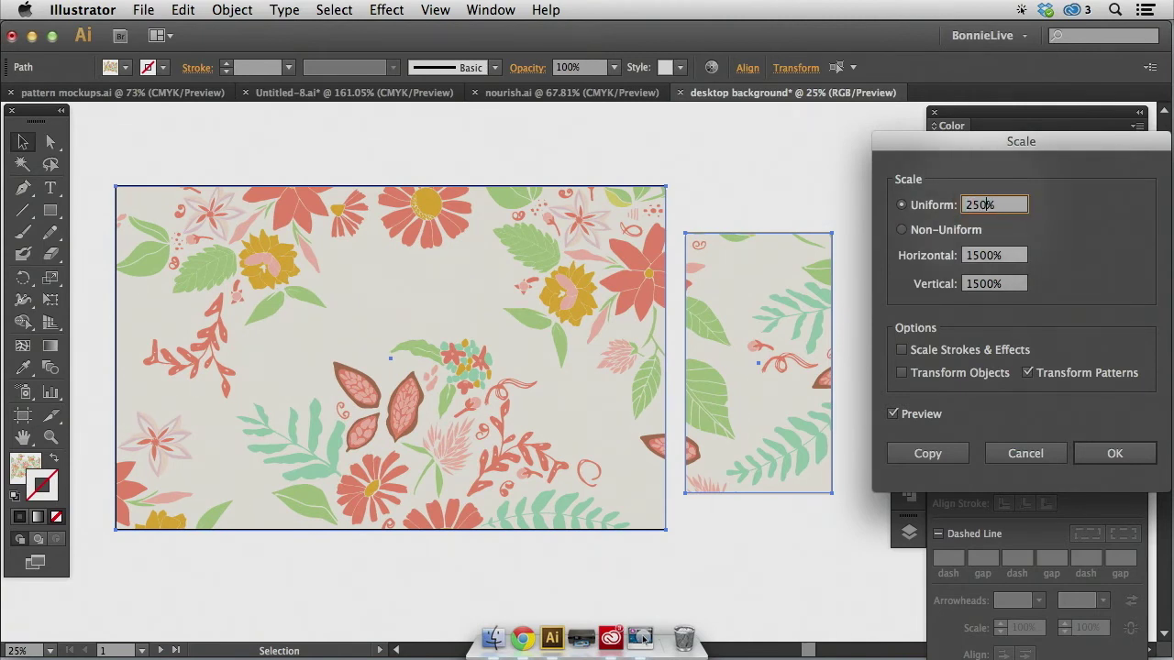
pyautogui.write('500')
pyautogui.press('Tab')
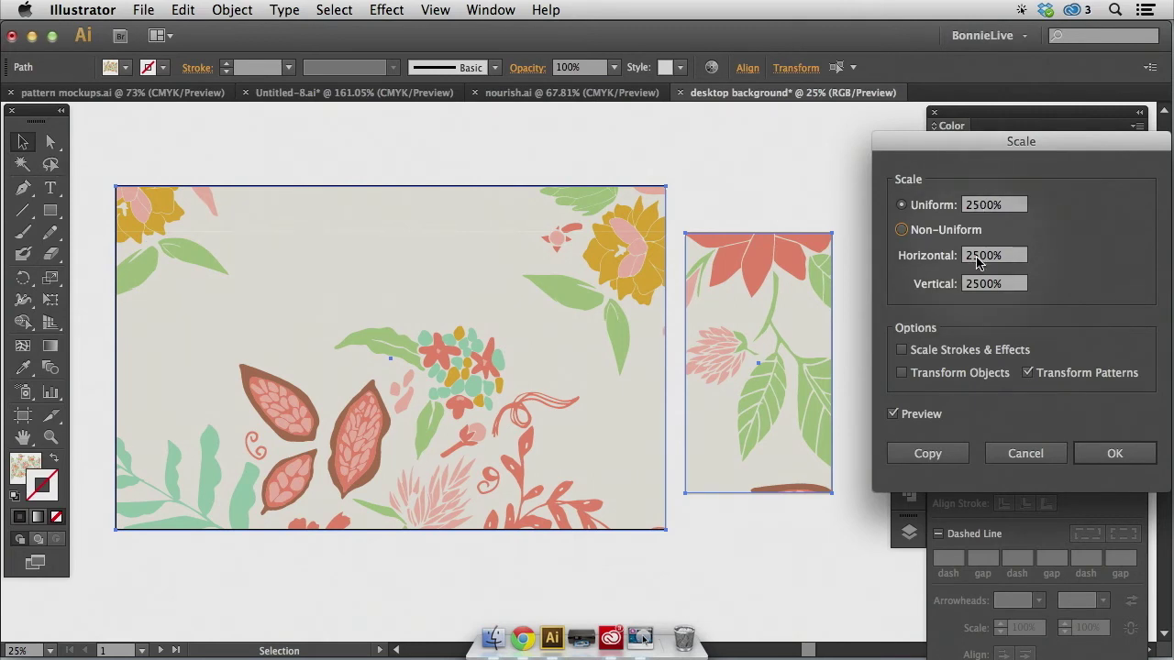
pyautogui.click(980, 206)
pyautogui.write('2')
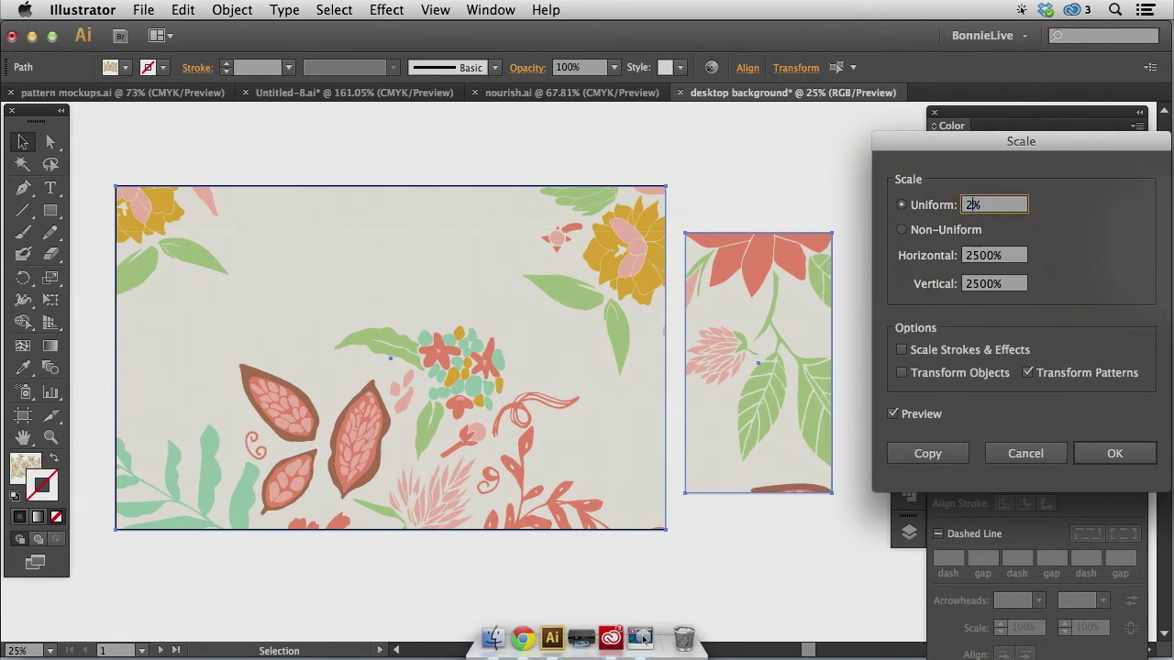
pyautogui.press('Tab')
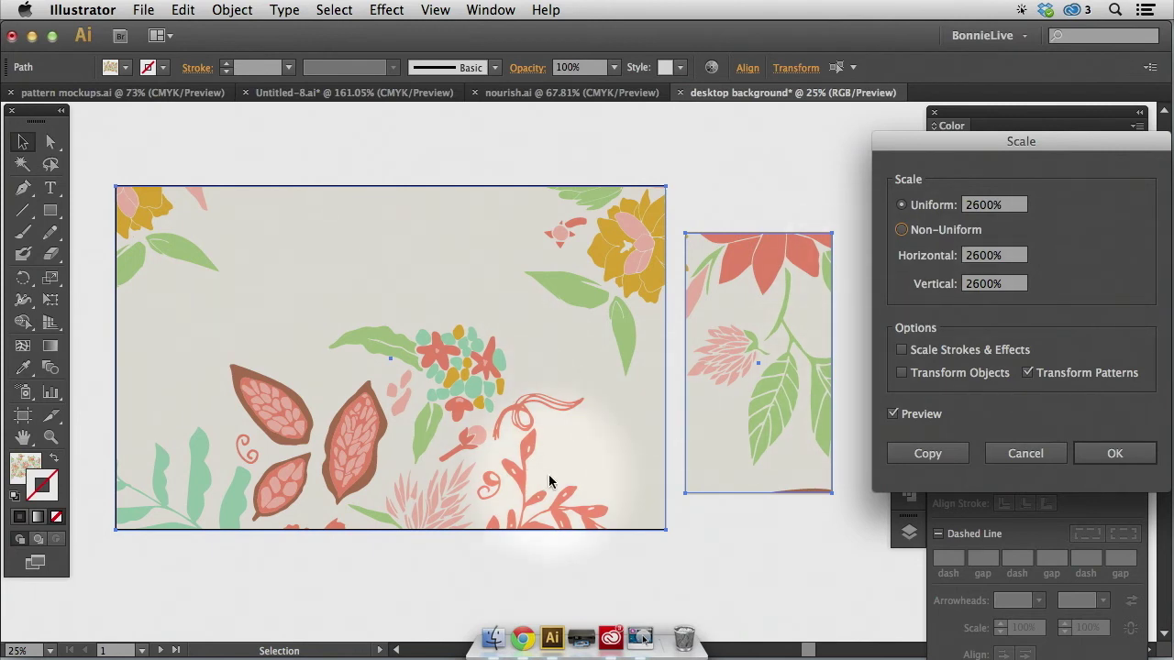
pyautogui.click(1114, 457)
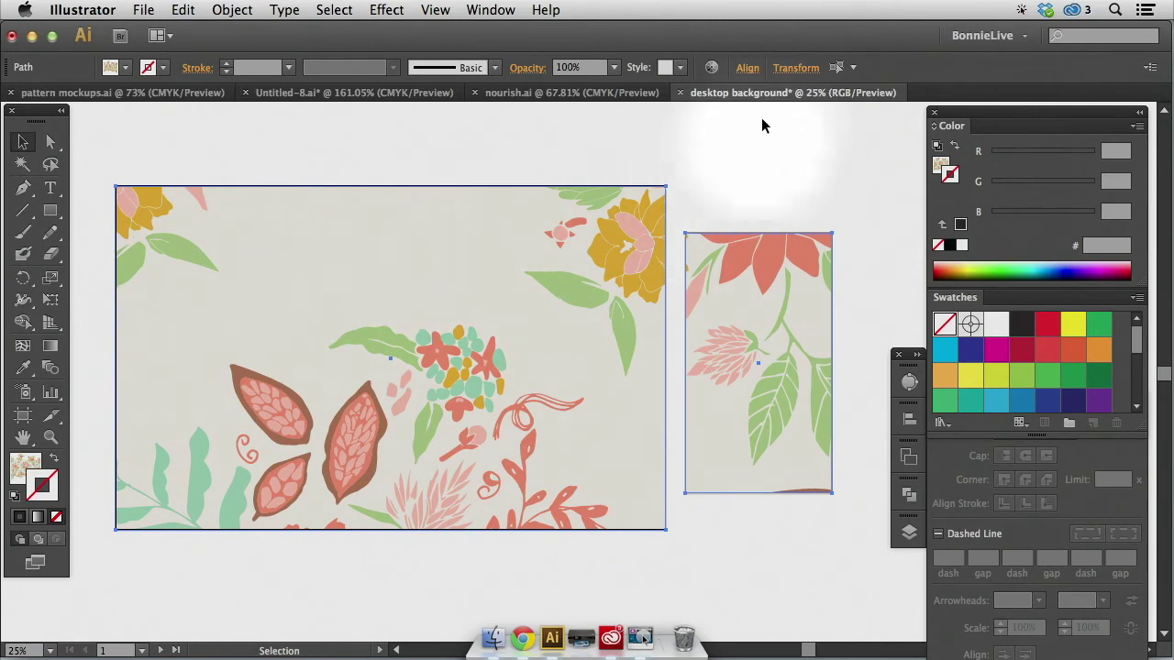
# Select only the desktop rectangle and open Transform > Move from its context menu.
pyautogui.click(718, 152)
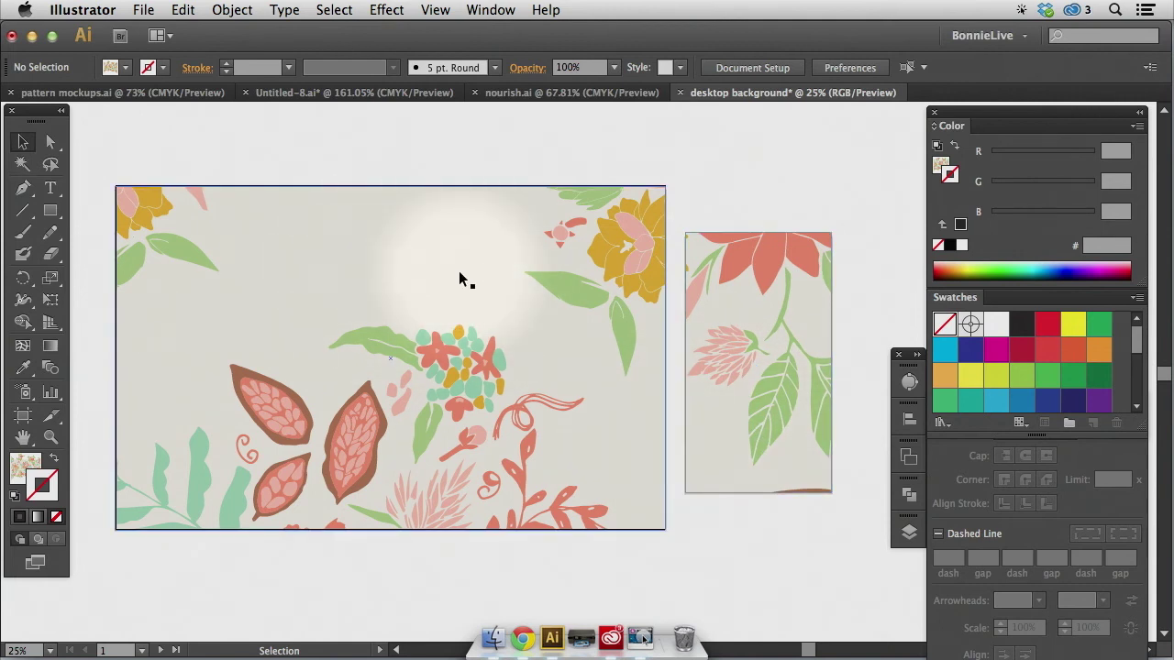
pyautogui.click(419, 294)
pyautogui.rightClick(498, 154)
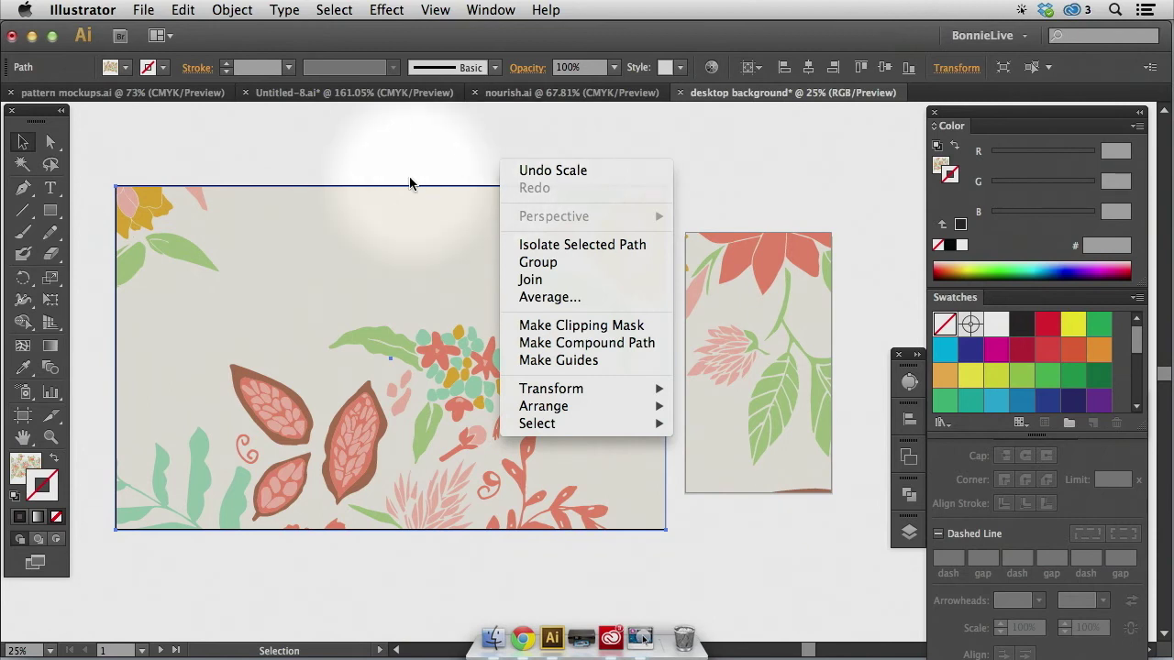
pyautogui.moveTo(591, 389)
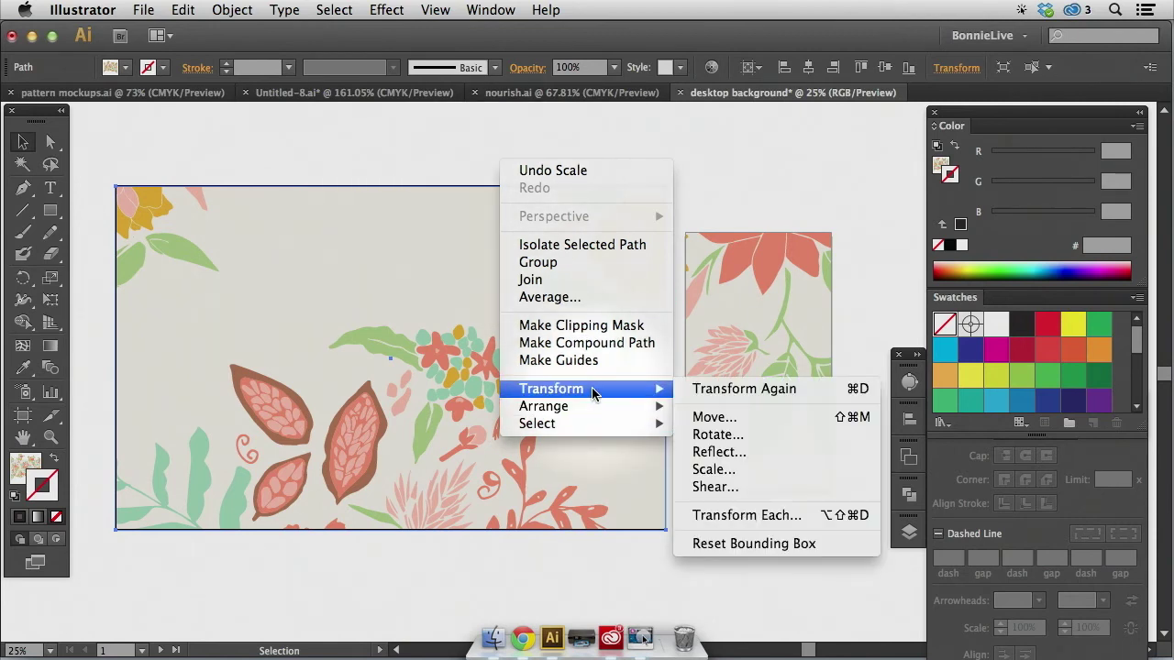
pyautogui.click(736, 417)
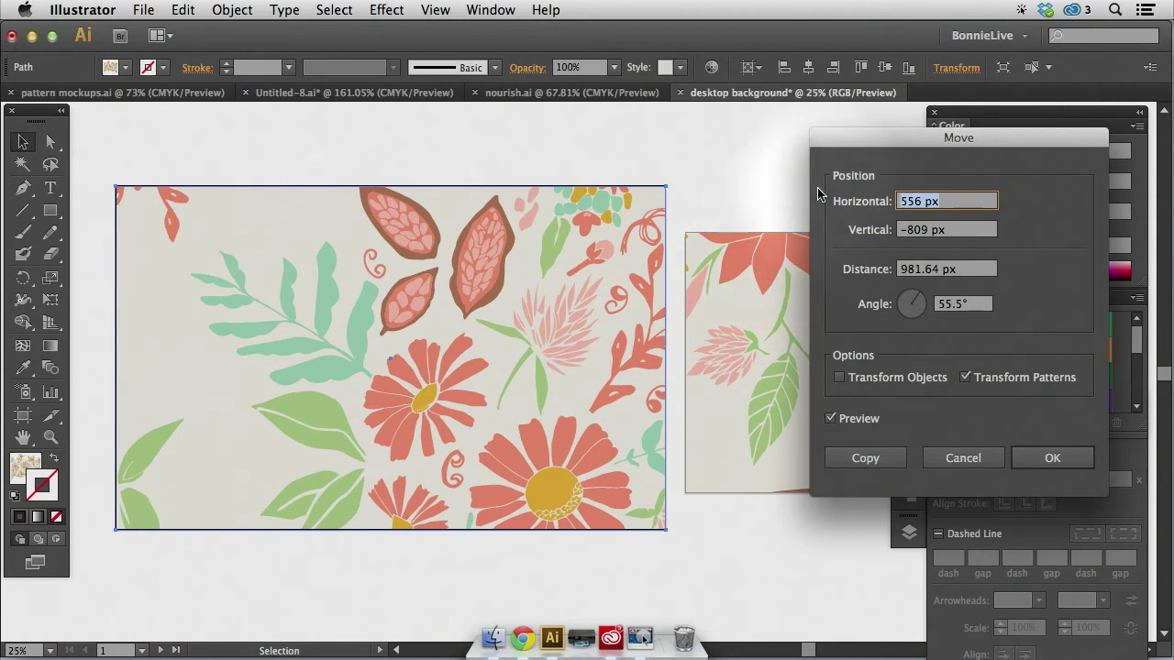
# In the Move dialog, shift the desktop pattern to Horizontal 1406 px and Vertical -1050 px, then apply.
pyautogui.moveTo(872, 145); pyautogui.dragTo(782, 123)
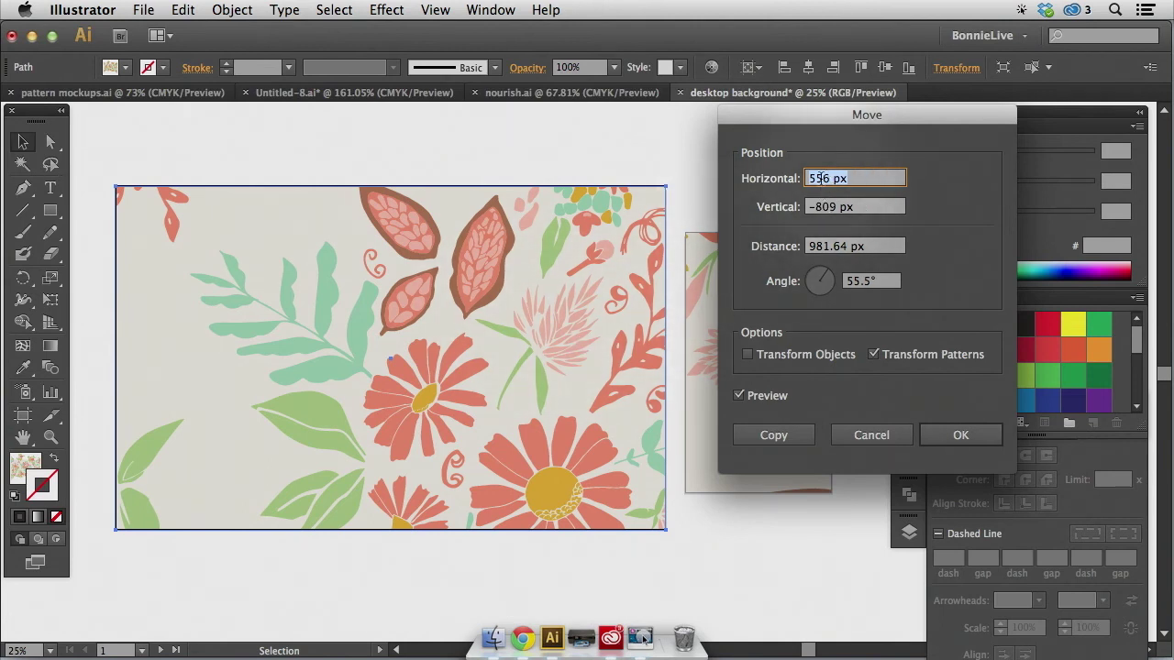
pyautogui.scroll(20, 819, 178)
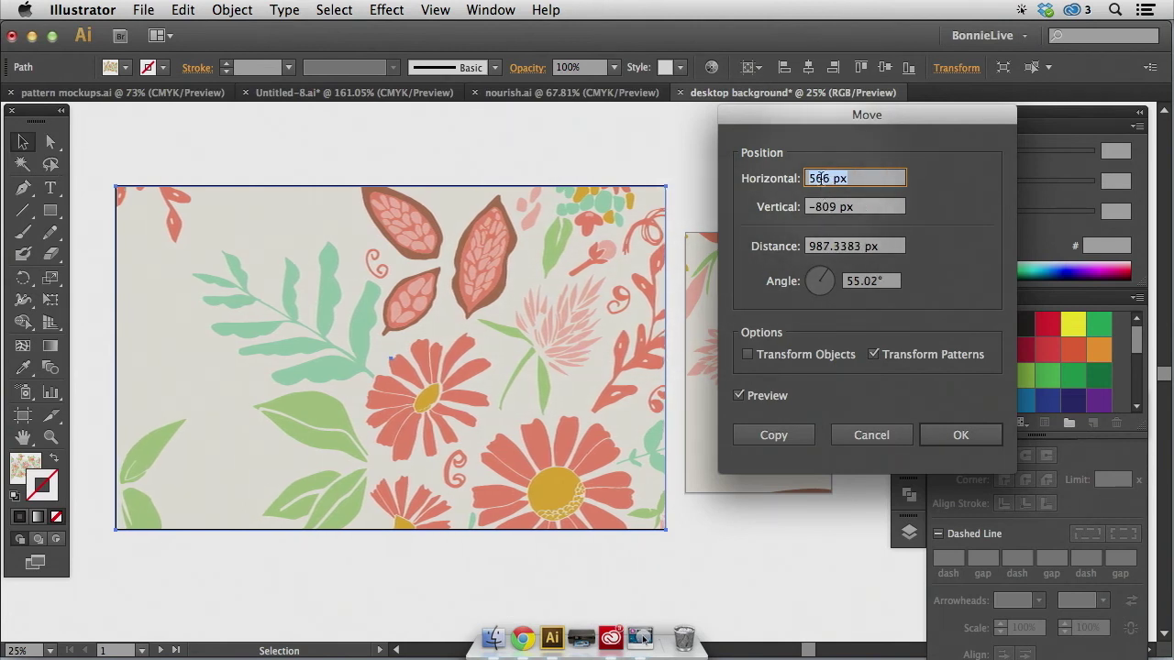
pyautogui.scroll(20, 819, 178)
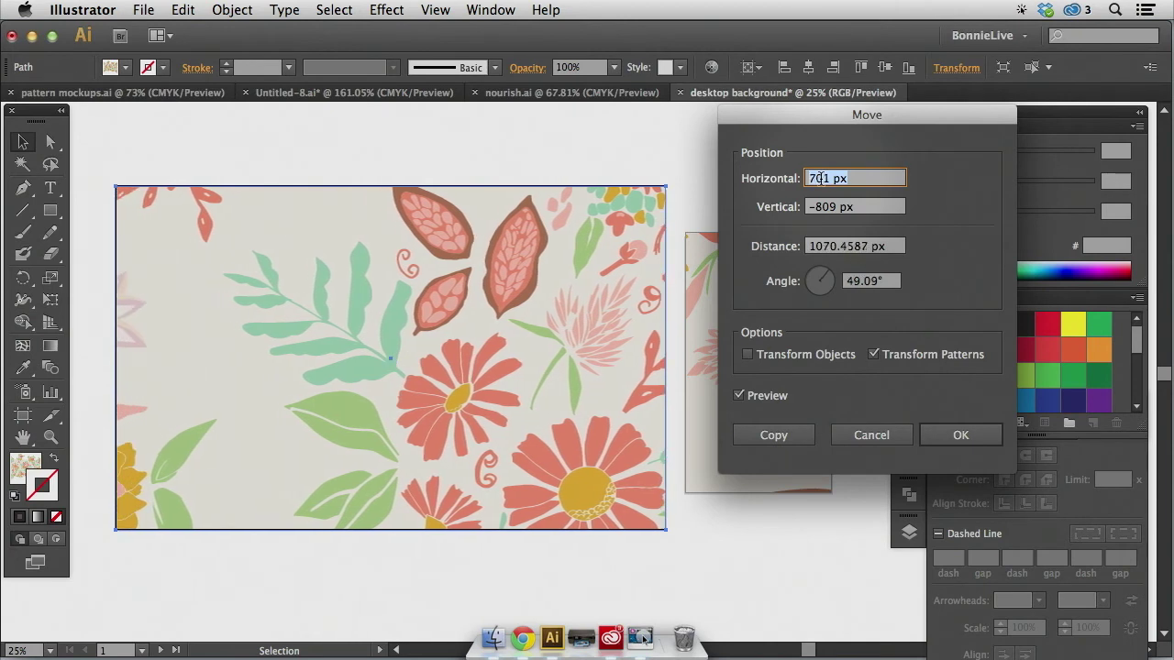
pyautogui.scroll(20, 819, 178)
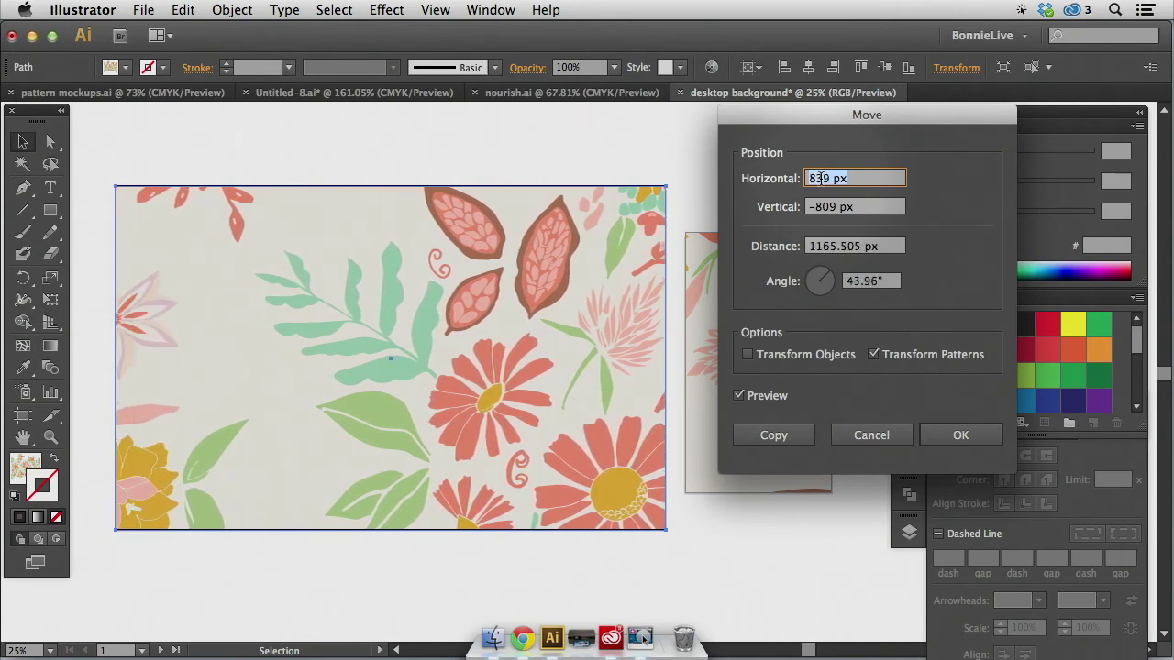
pyautogui.scroll(20, 818, 178)
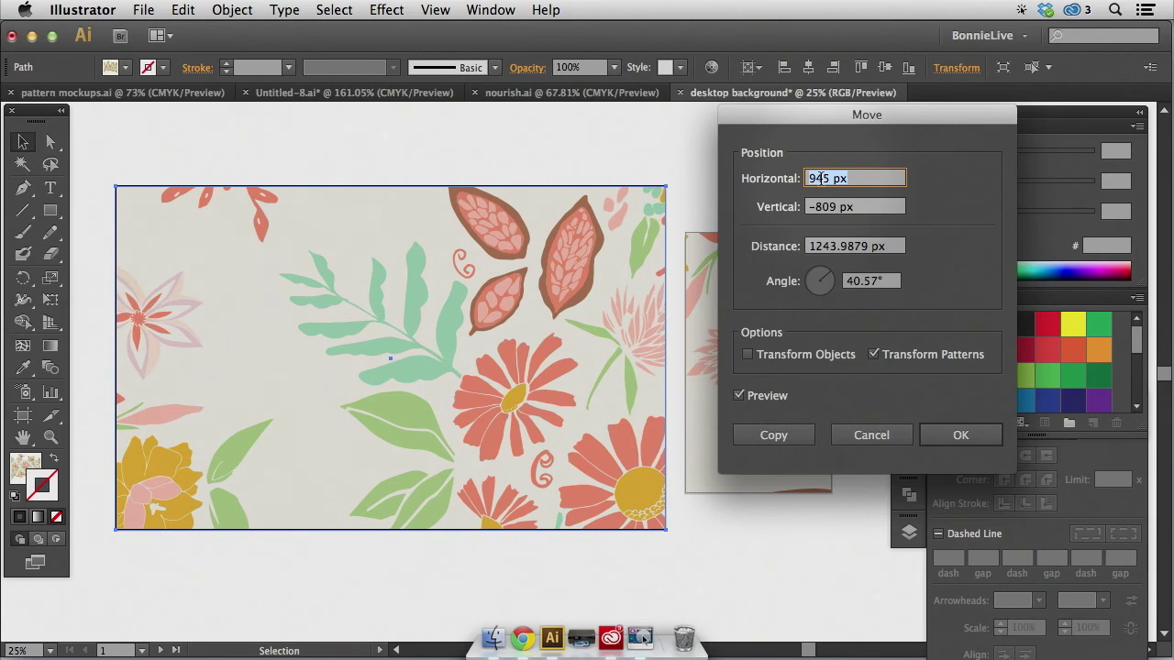
pyautogui.scroll(20, 819, 178)
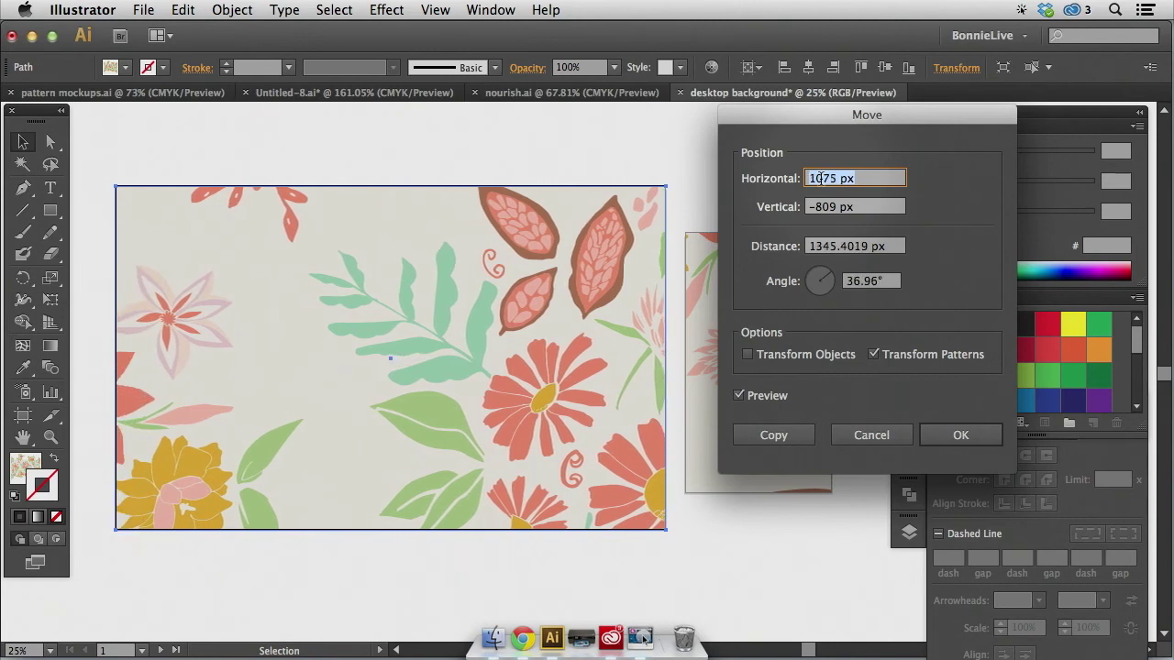
pyautogui.scroll(20, 819, 178)
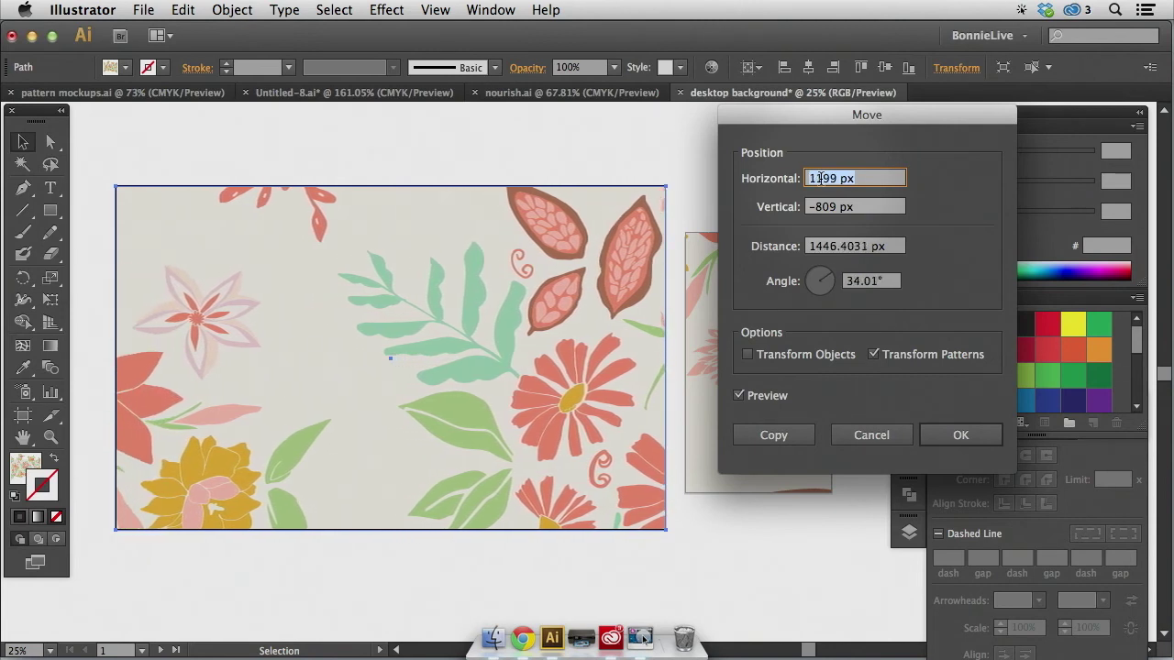
pyautogui.scroll(20, 822, 211)
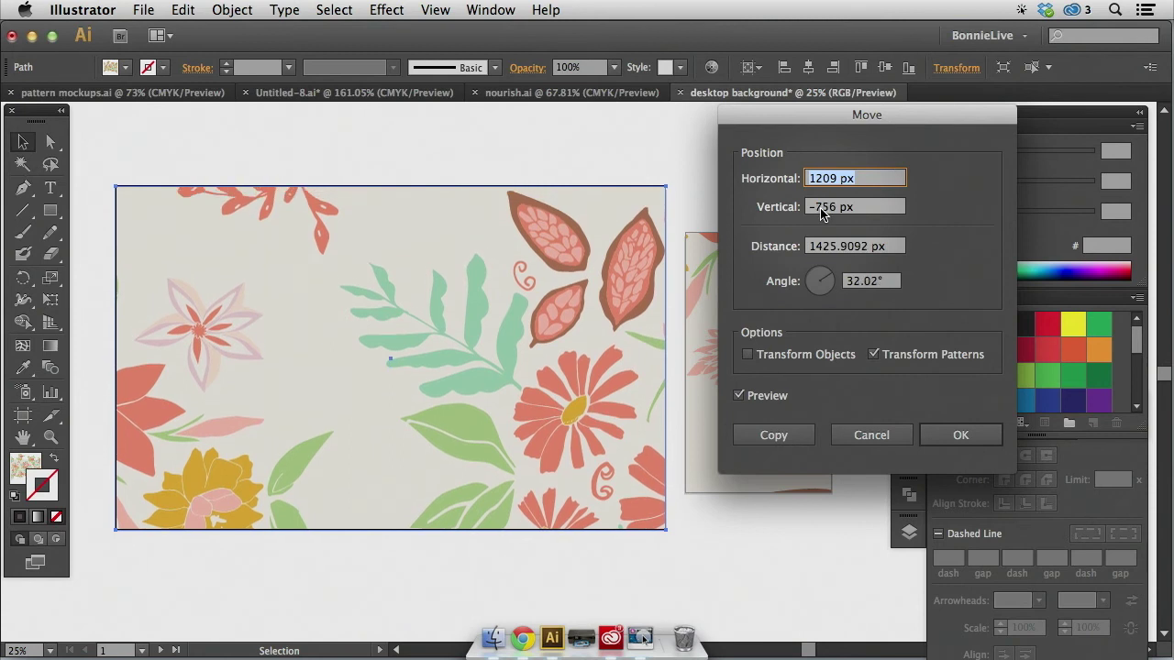
pyautogui.scroll(20, 822, 211)
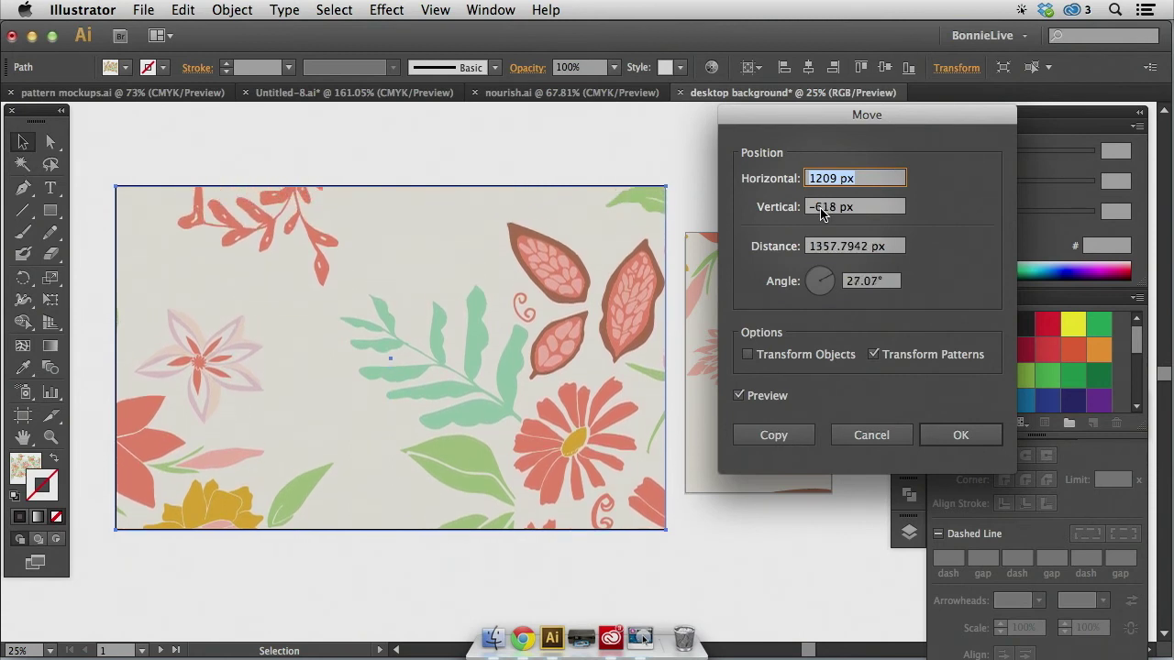
pyautogui.scroll(20, 822, 211)
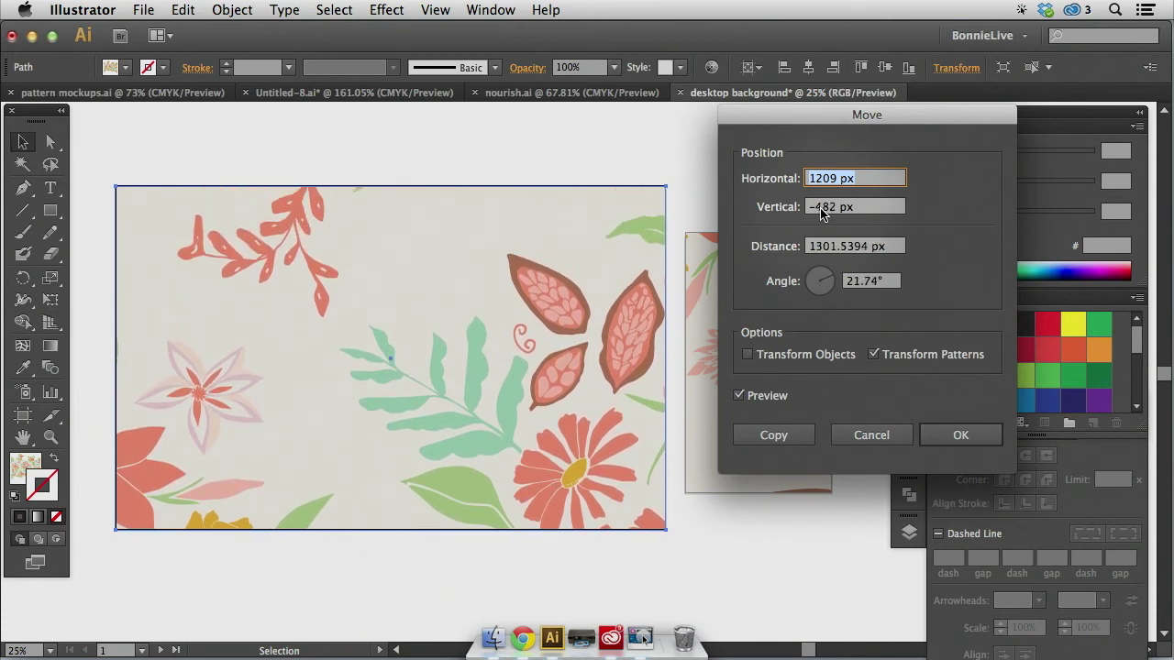
pyautogui.scroll(20, 822, 211)
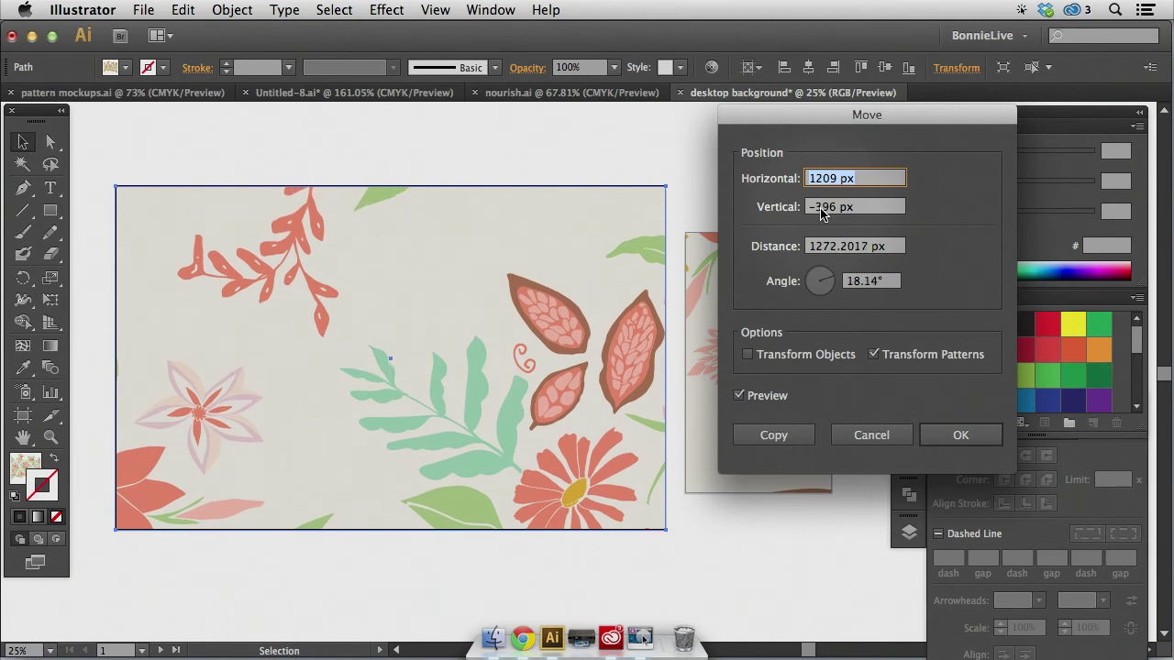
pyautogui.scroll(20, 822, 211)
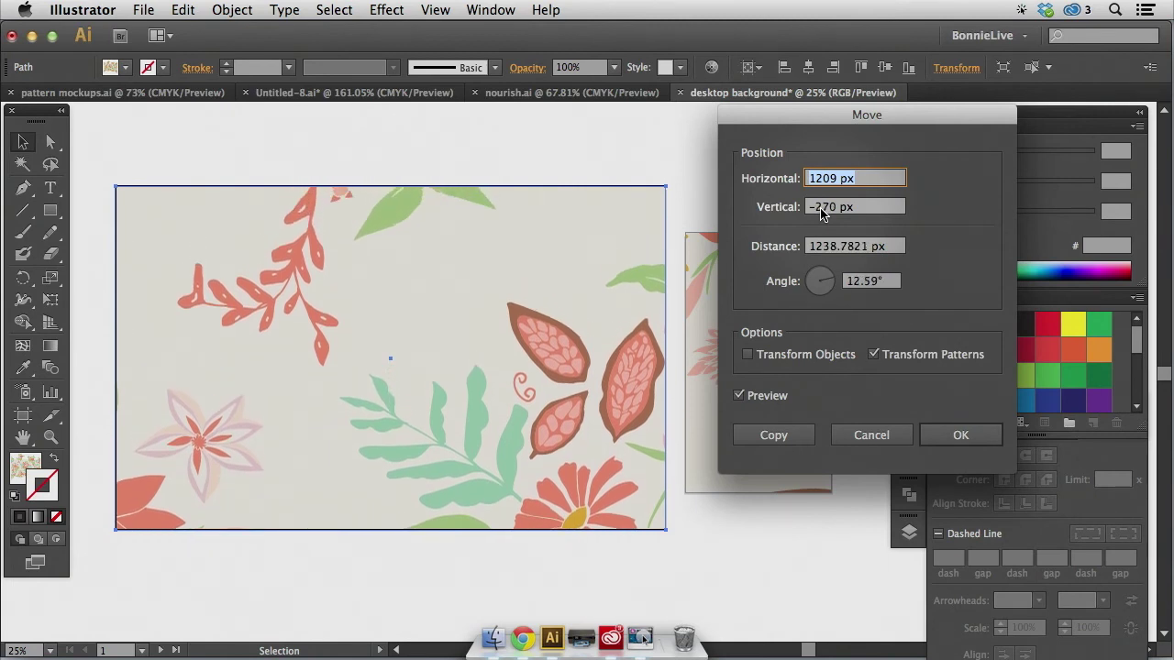
pyautogui.scroll(20, 822, 211)
pyautogui.scroll(-20, 821, 211)
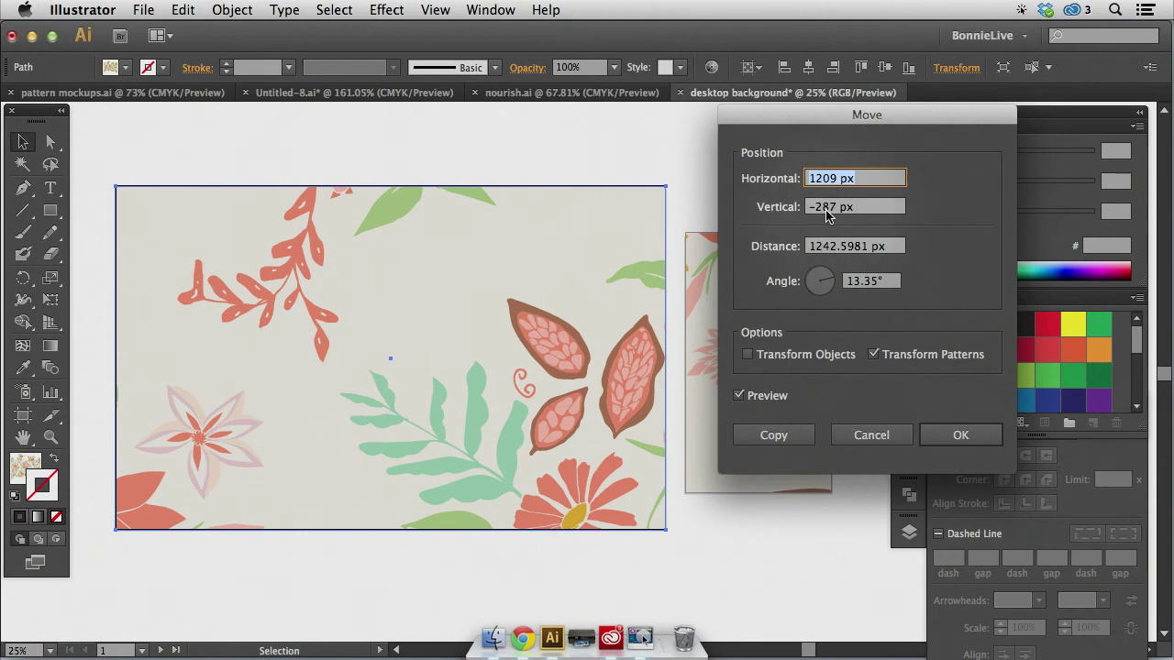
pyautogui.scroll(-20, 825, 211)
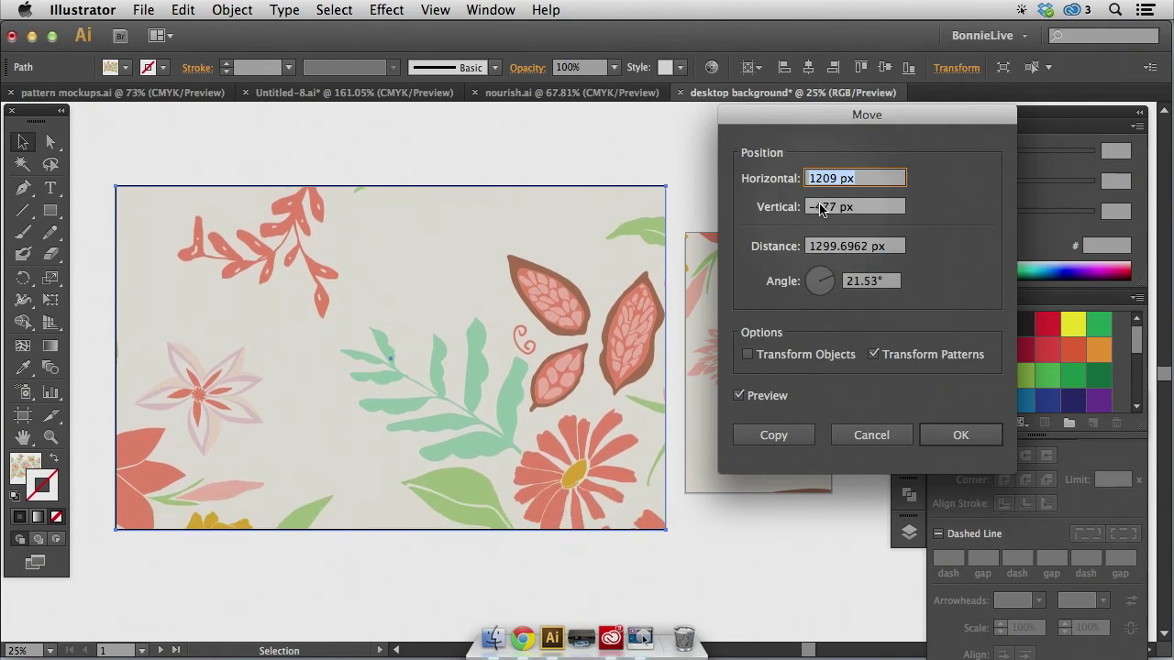
pyautogui.scroll(-20, 822, 210)
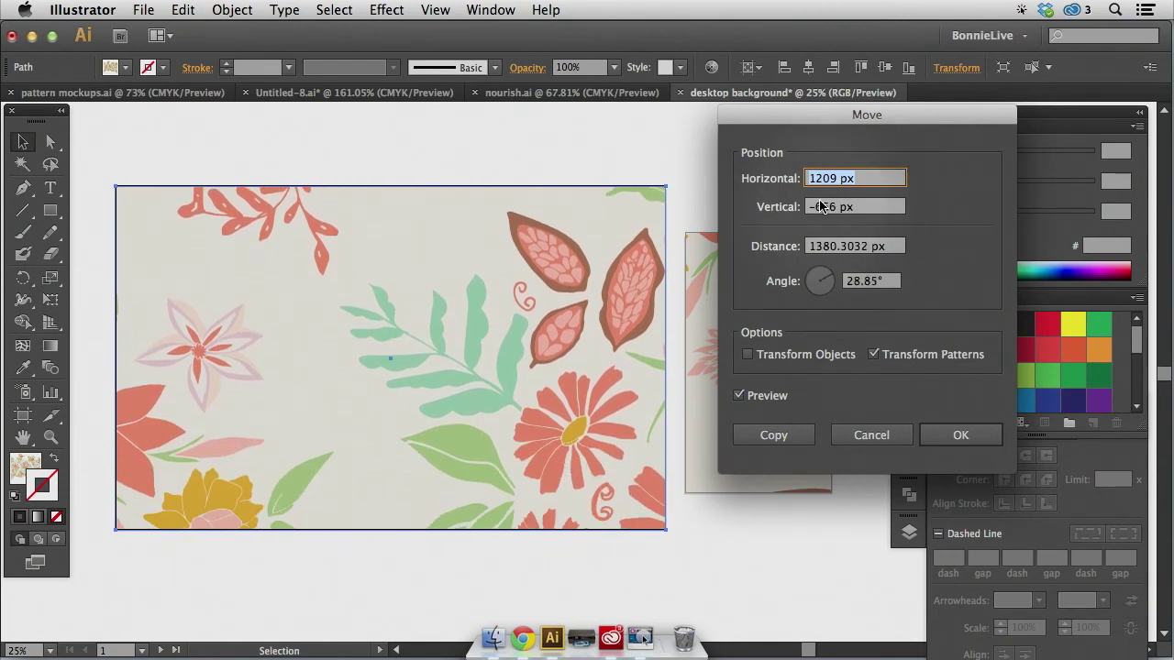
pyautogui.scroll(-20, 821, 207)
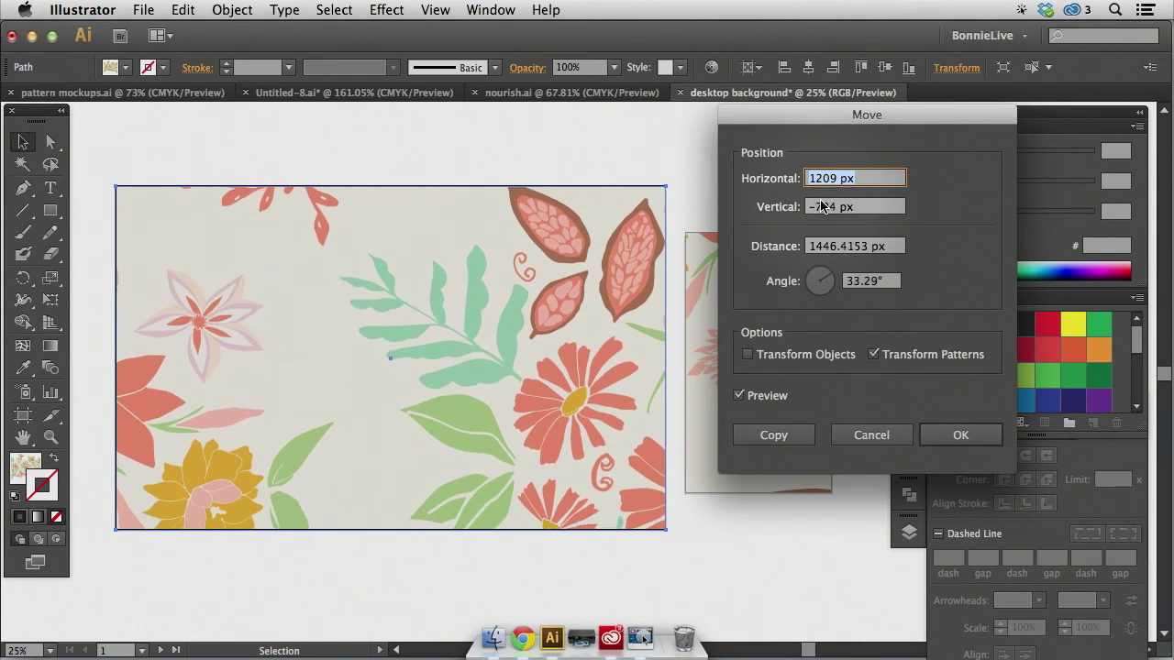
pyautogui.scroll(-20, 822, 207)
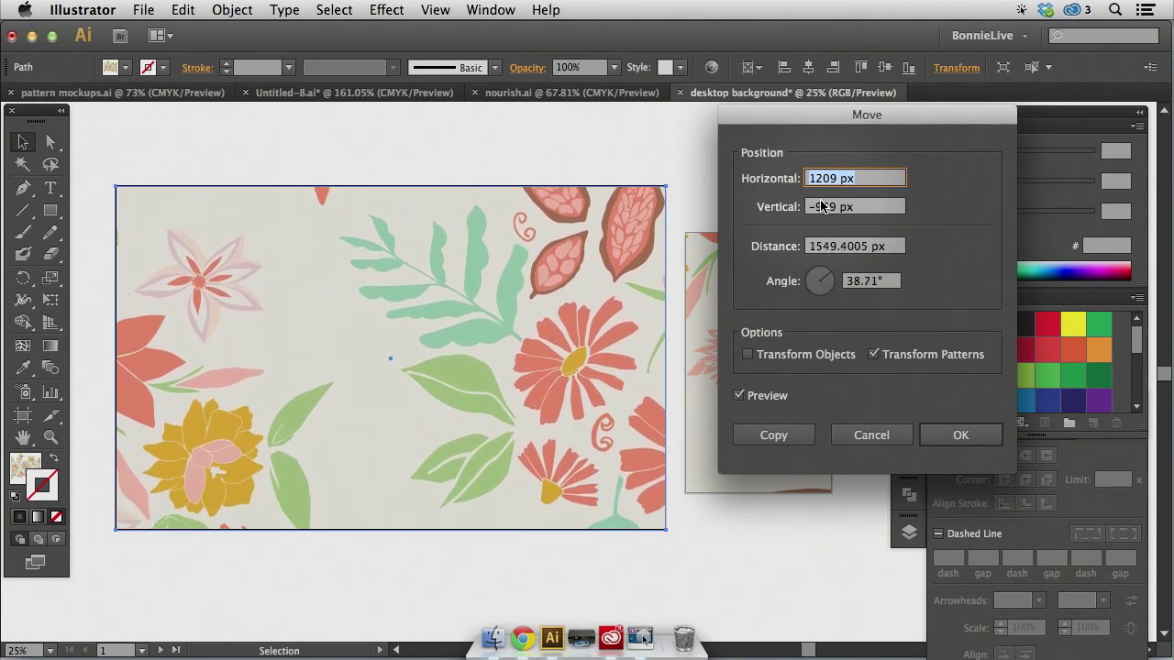
pyautogui.scroll(-20, 821, 207)
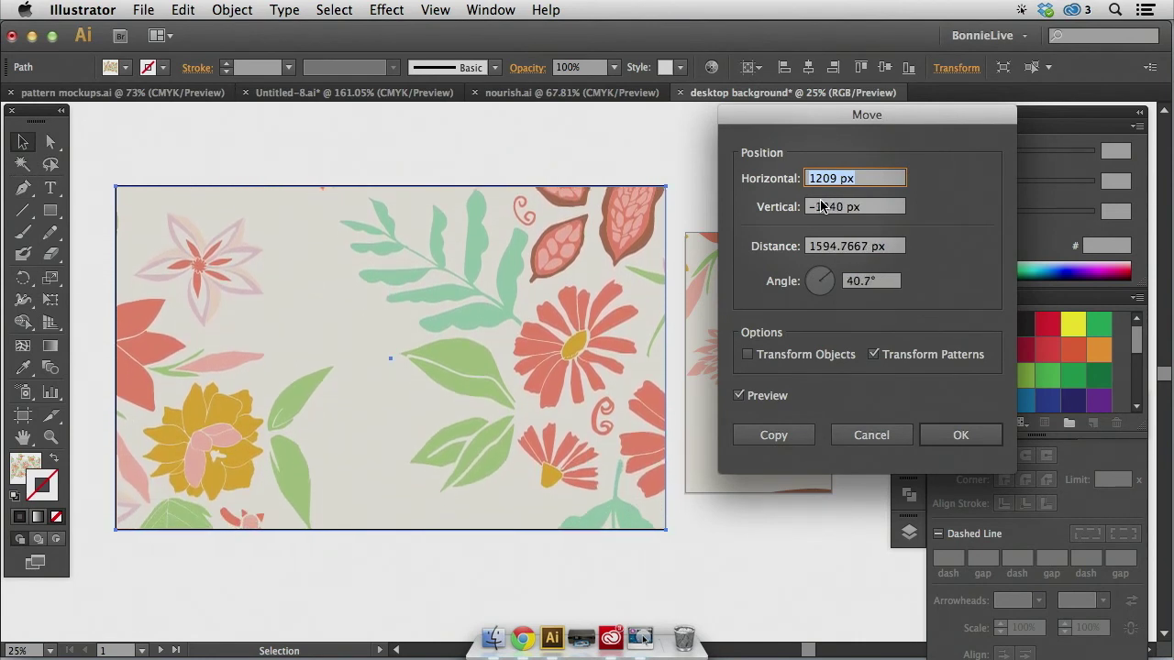
pyautogui.scroll(-10, 822, 208)
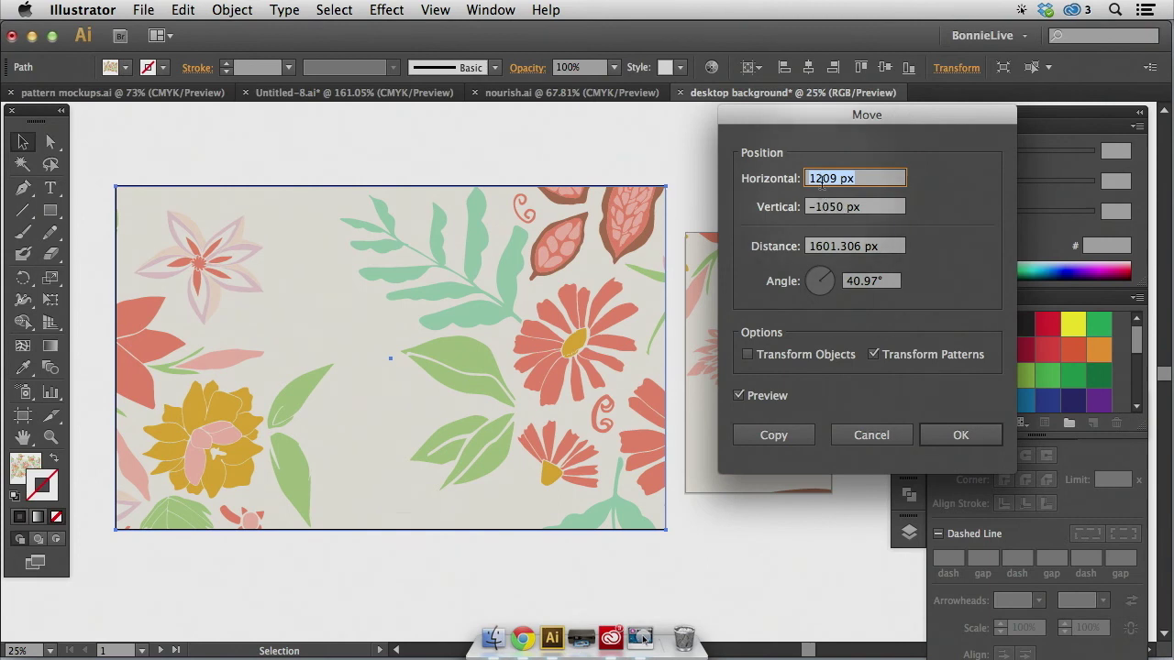
pyautogui.press('Up')
pyautogui.press('Up')
pyautogui.press('Up')
pyautogui.press('Up')
pyautogui.press('Up')
pyautogui.press('Up')
pyautogui.press('Up')
pyautogui.press('Up')
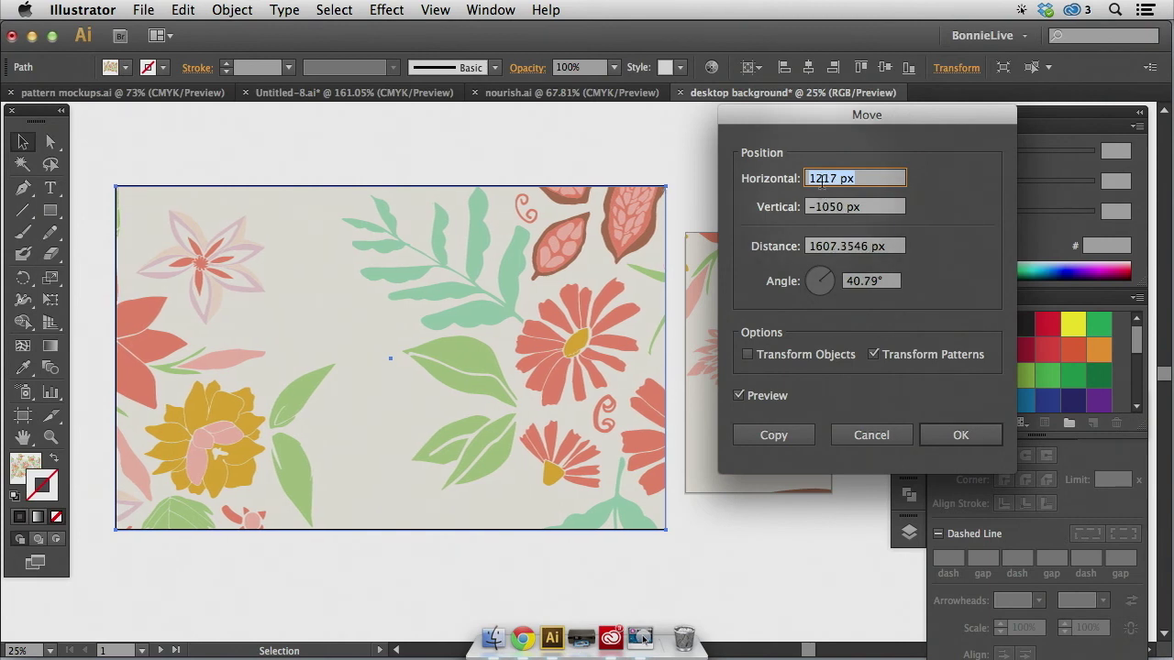
pyautogui.press('Up')
pyautogui.press('Up')
pyautogui.press('Up')
pyautogui.press('Up')
pyautogui.press('Up')
pyautogui.press('Up')
pyautogui.press('Up')
pyautogui.press('Up')
pyautogui.press('Up')
pyautogui.press('Up')
pyautogui.press('Up')
pyautogui.press('Up')
pyautogui.press('Up')
pyautogui.press('Up')
pyautogui.press('Up')
pyautogui.press('Up')
pyautogui.press('Up')
pyautogui.press('Up')
pyautogui.press('Up')
pyautogui.press('Up')
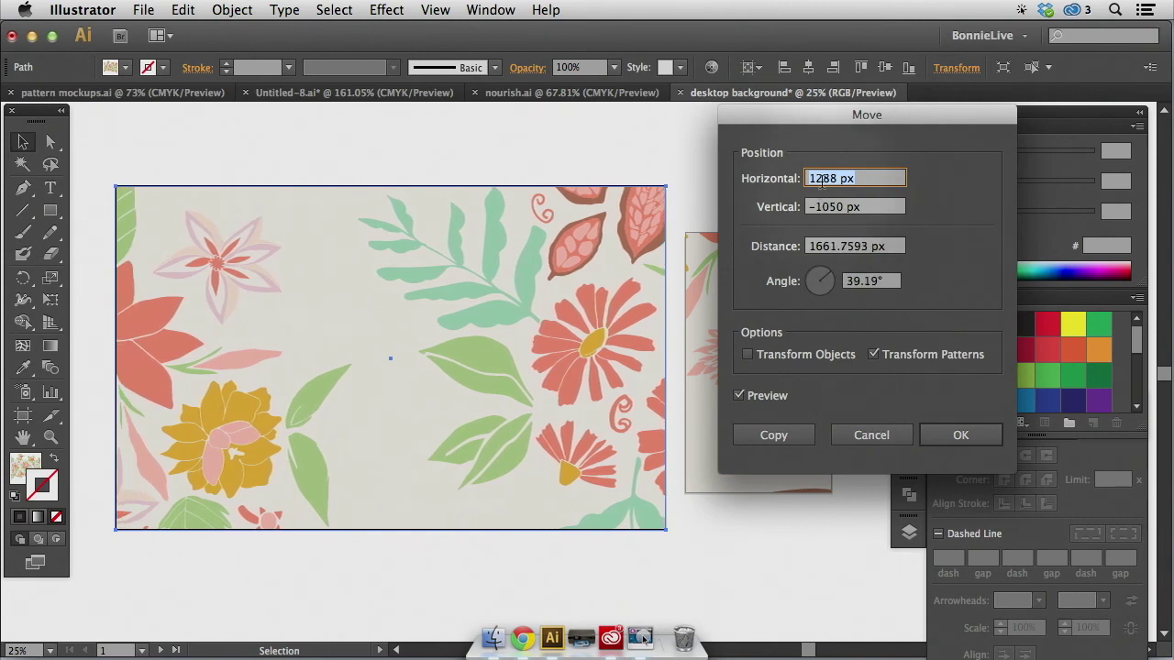
pyautogui.press('Up')
pyautogui.press('Up')
pyautogui.press('Up')
pyautogui.press('Up')
pyautogui.press('Up')
pyautogui.press('Up')
pyautogui.press('Up')
pyautogui.press('Up')
pyautogui.press('Up')
pyautogui.press('Up')
pyautogui.press('Up')
pyautogui.press('Up')
pyautogui.press('Up')
pyautogui.press('Up')
pyautogui.press('Up')
pyautogui.press('Up')
pyautogui.press('Up')
pyautogui.press('Up')
pyautogui.press('Up')
pyautogui.press('Up')
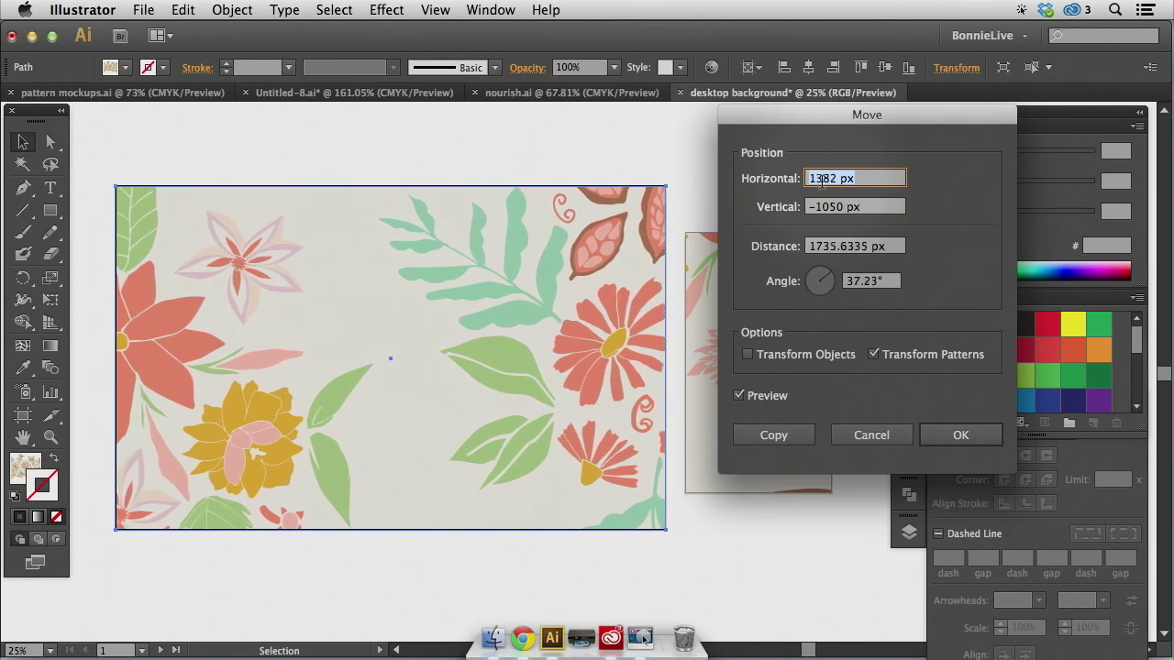
pyautogui.press('Up')
pyautogui.press('Up')
pyautogui.press('Up')
pyautogui.press('Up')
pyautogui.press('Up')
pyautogui.press('Up')
pyautogui.press('Up')
pyautogui.press('Up')
pyautogui.press('Up')
pyautogui.press('Up')
pyautogui.press('Up')
pyautogui.press('Up')
pyautogui.press('Up')
pyautogui.press('Up')
pyautogui.press('Up')
pyautogui.press('Up')
pyautogui.press('Up')
pyautogui.press('Up')
pyautogui.press('Up')
pyautogui.press('Up')
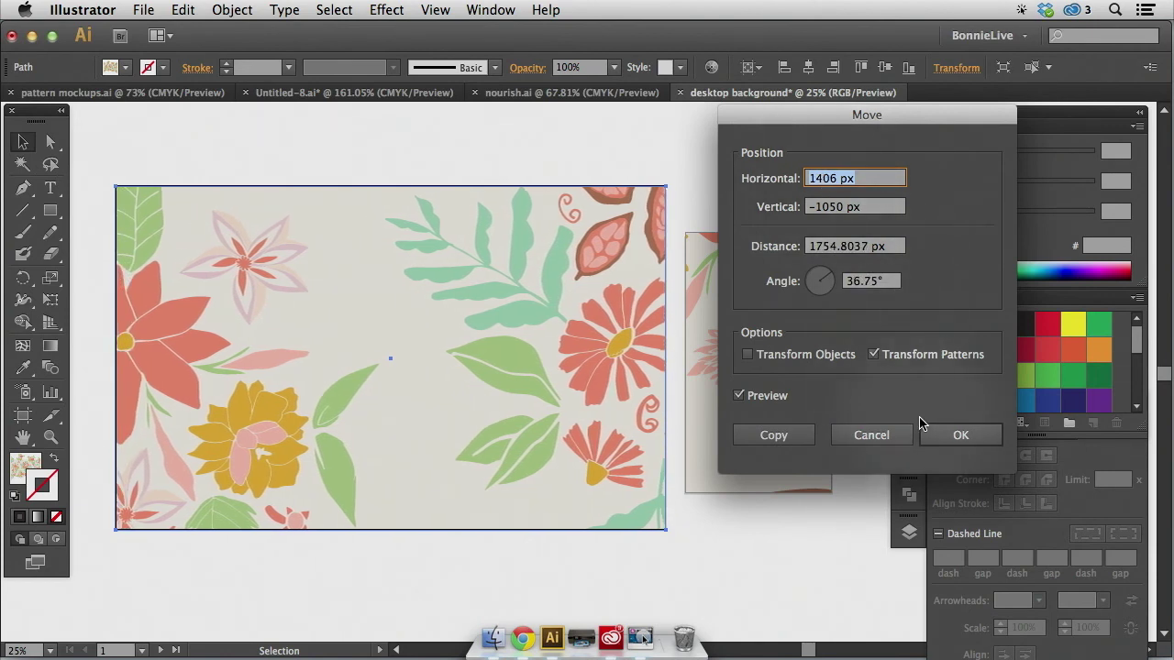
pyautogui.click(954, 436)
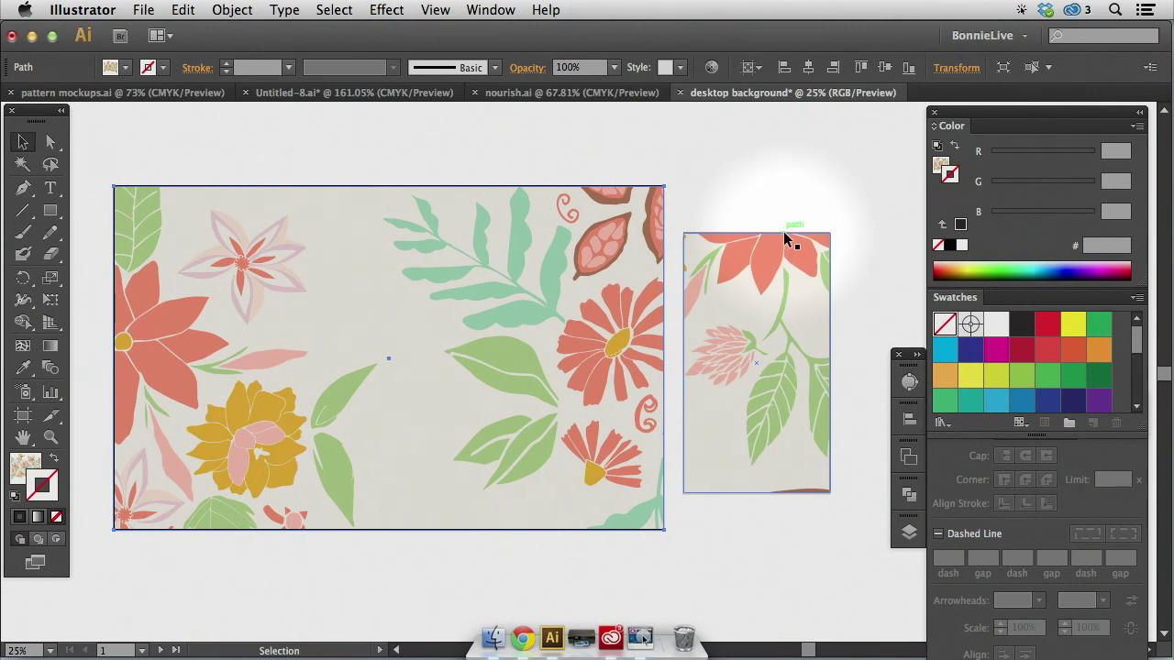
# Select the smartphone rectangle and reset both Move offsets to 0 px.
pyautogui.hscroll(5, 734, 266)
pyautogui.click(637, 322)
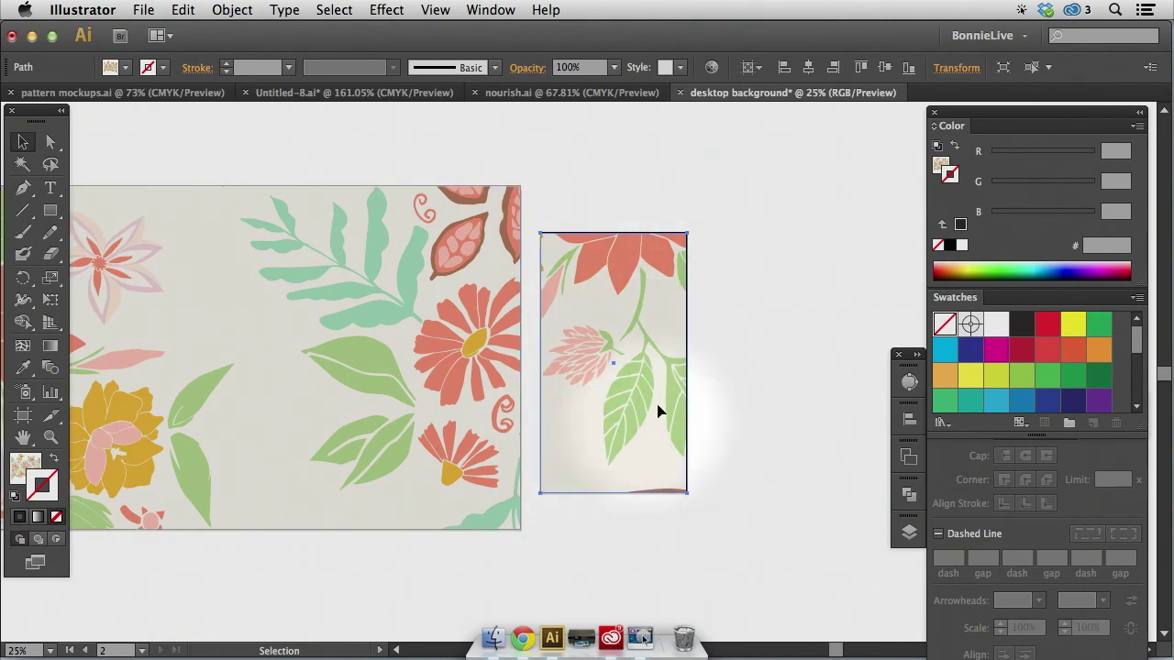
pyautogui.rightClick(726, 296)
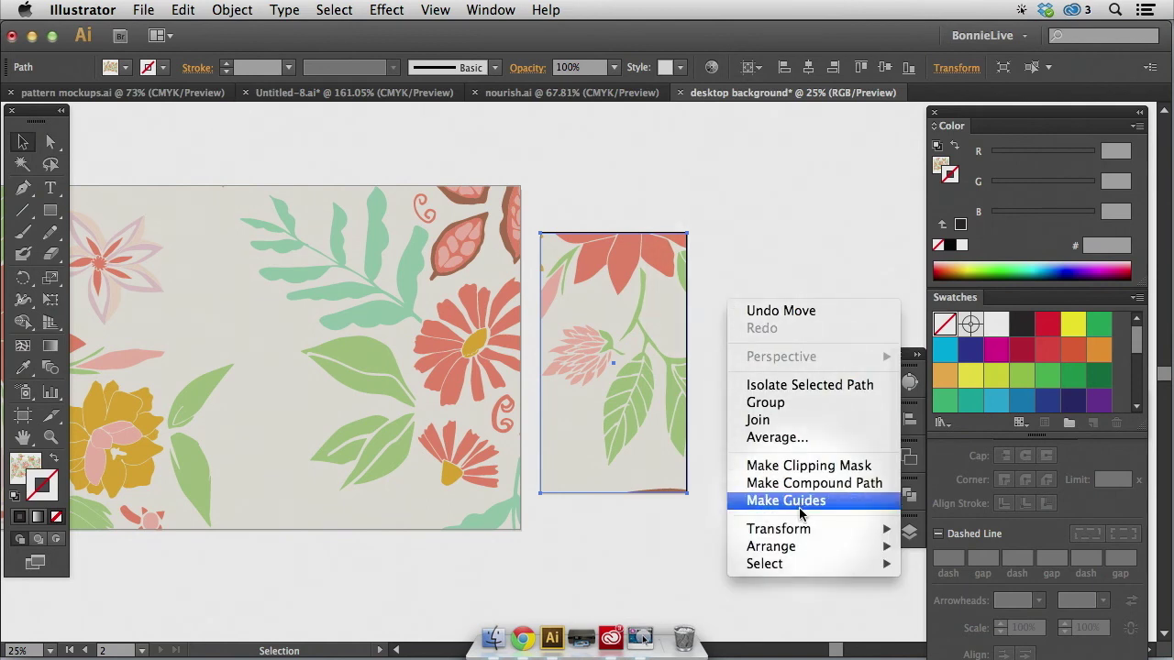
pyautogui.moveTo(802, 532)
pyautogui.click(958, 472)
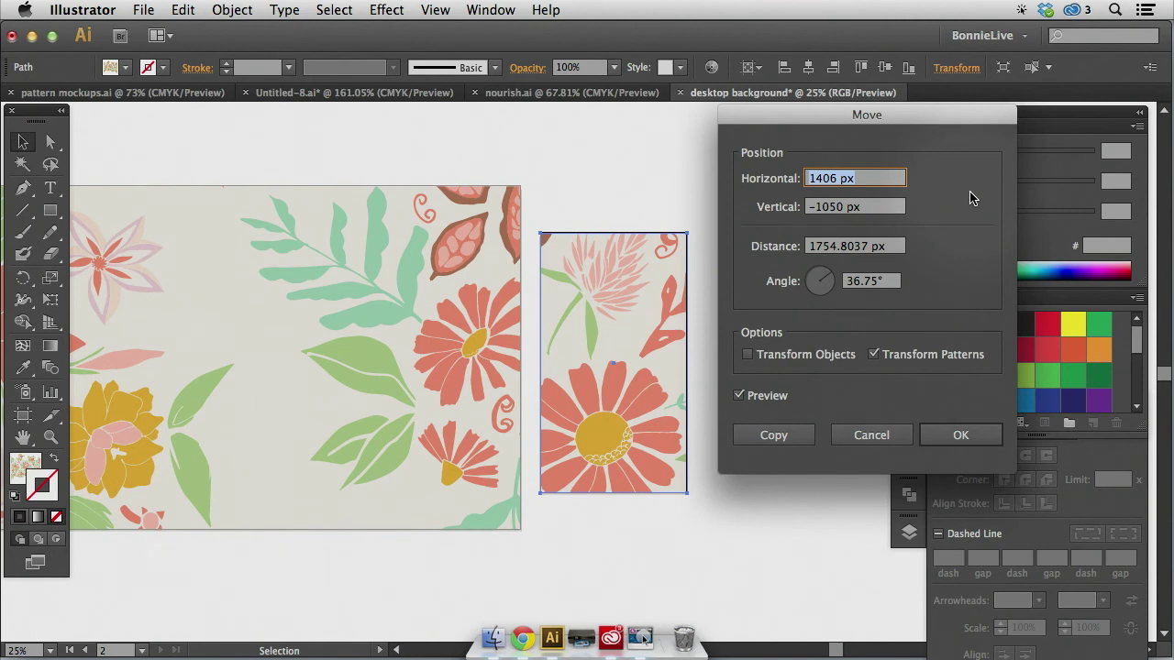
pyautogui.write('0')
pyautogui.press('Tab')
pyautogui.write('0')
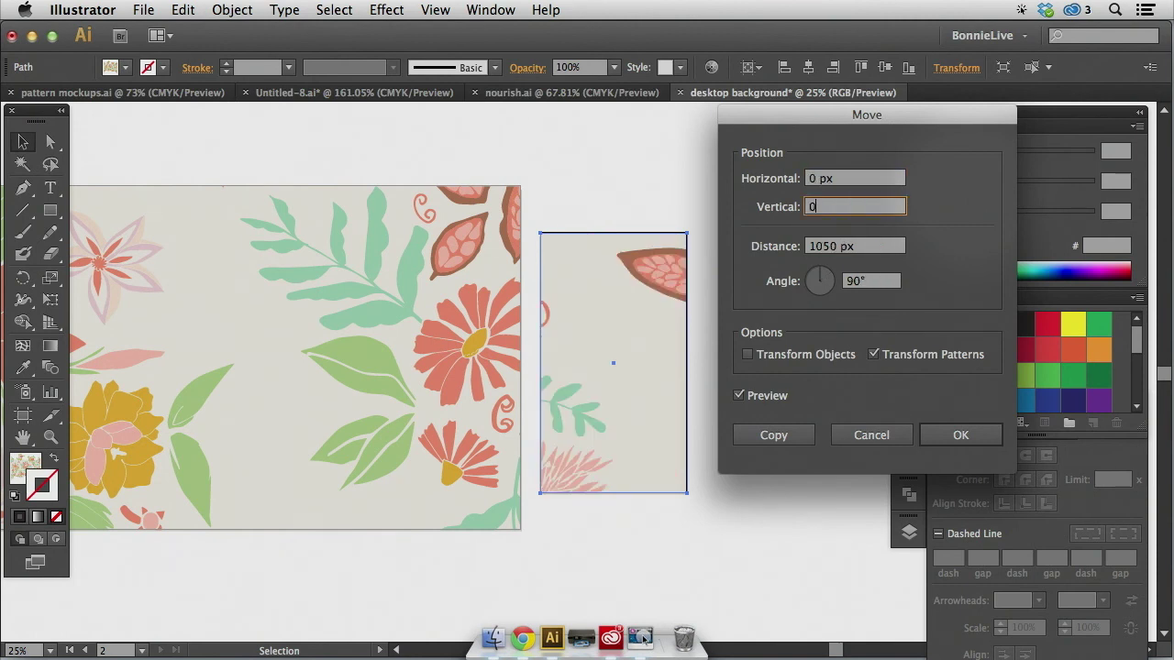
pyautogui.press('Tab')
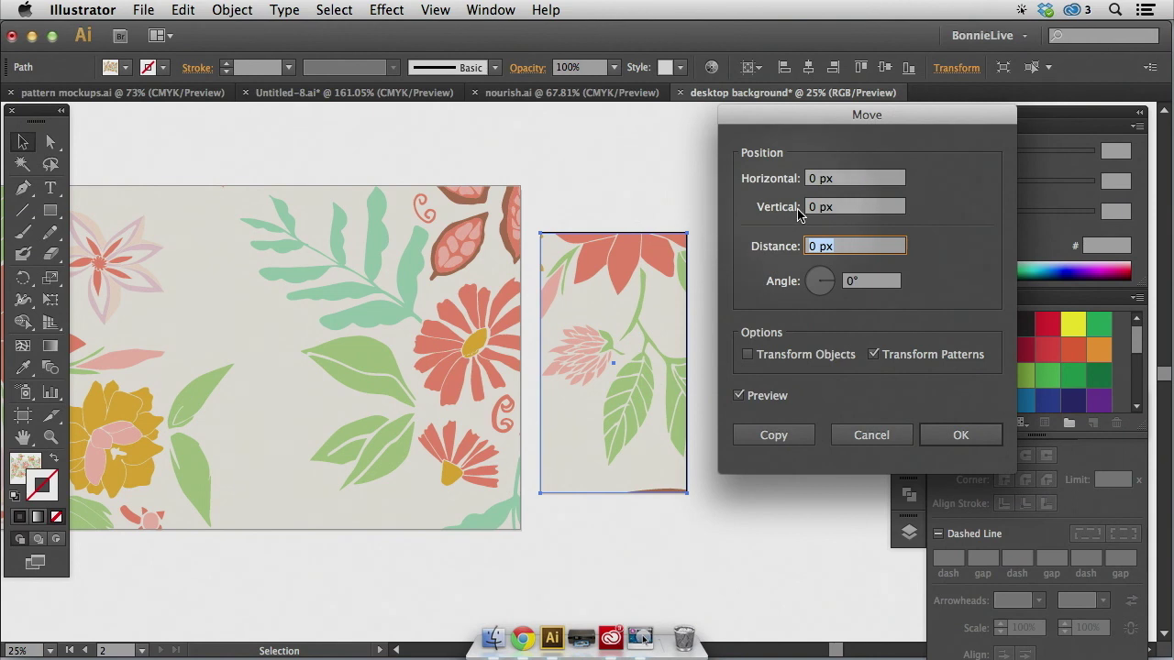
# Set Vertical to 30 px and Horizontal to 20 px, then apply the pattern move.
pyautogui.press('Up')
pyautogui.press('Up')
pyautogui.press('Up')
pyautogui.press('Up')
pyautogui.press('Up')
pyautogui.press('Up')
pyautogui.press('Up')
pyautogui.press('Up')
pyautogui.press('Up')
pyautogui.press('Up')
pyautogui.press('Up')
pyautogui.press('Up')
pyautogui.press('Up')
pyautogui.press('Up')
pyautogui.press('Up')
pyautogui.press('Up')
pyautogui.press('Up')
pyautogui.press('Up')
pyautogui.press('Up')
pyautogui.press('Up')
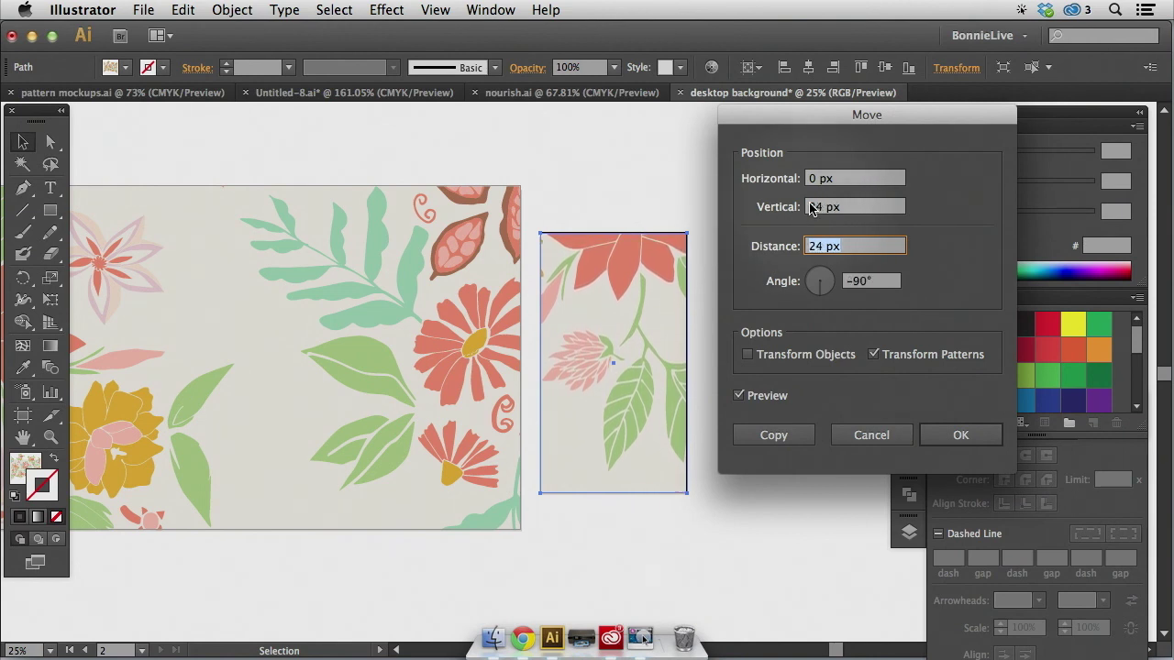
pyautogui.press('Up')
pyautogui.press('Up')
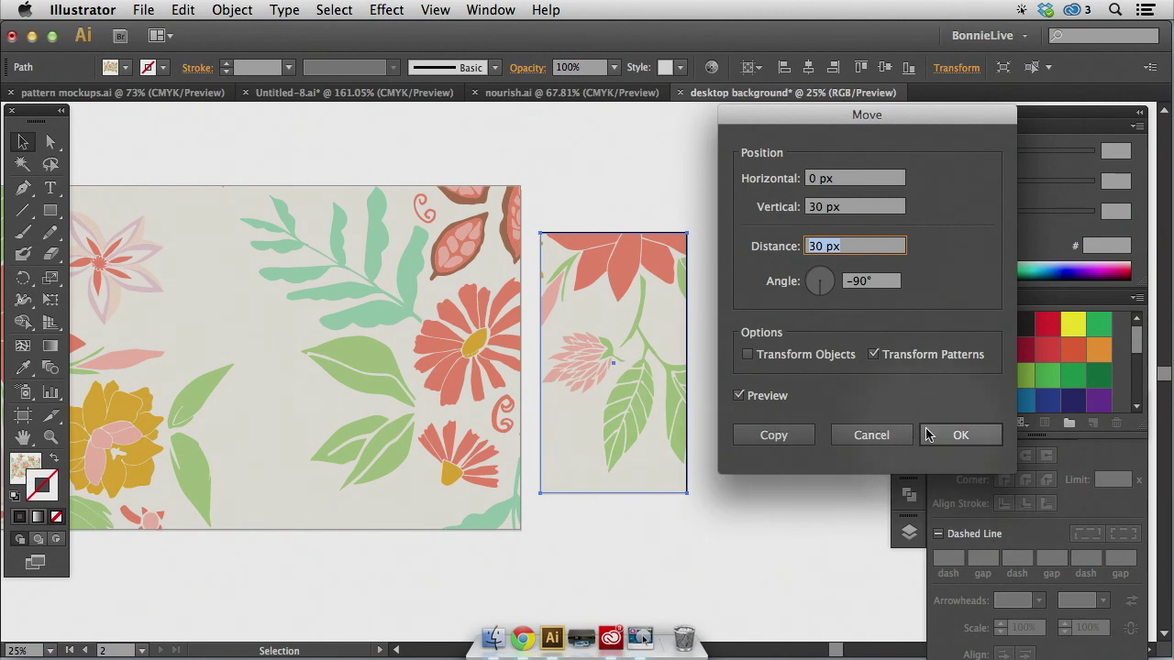
pyautogui.click(812, 182)
pyautogui.press('Up')
pyautogui.press('Up')
pyautogui.press('Up')
pyautogui.press('Up')
pyautogui.press('Up')
pyautogui.press('Up')
pyautogui.press('Up')
pyautogui.press('Up')
pyautogui.press('Up')
pyautogui.press('Up')
pyautogui.press('Up')
pyautogui.press('Up')
pyautogui.press('Up')
pyautogui.press('Up')
pyautogui.press('Up')
pyautogui.press('Up')
pyautogui.press('Up')
pyautogui.press('Up')
pyautogui.press('Up')
pyautogui.press('Up')
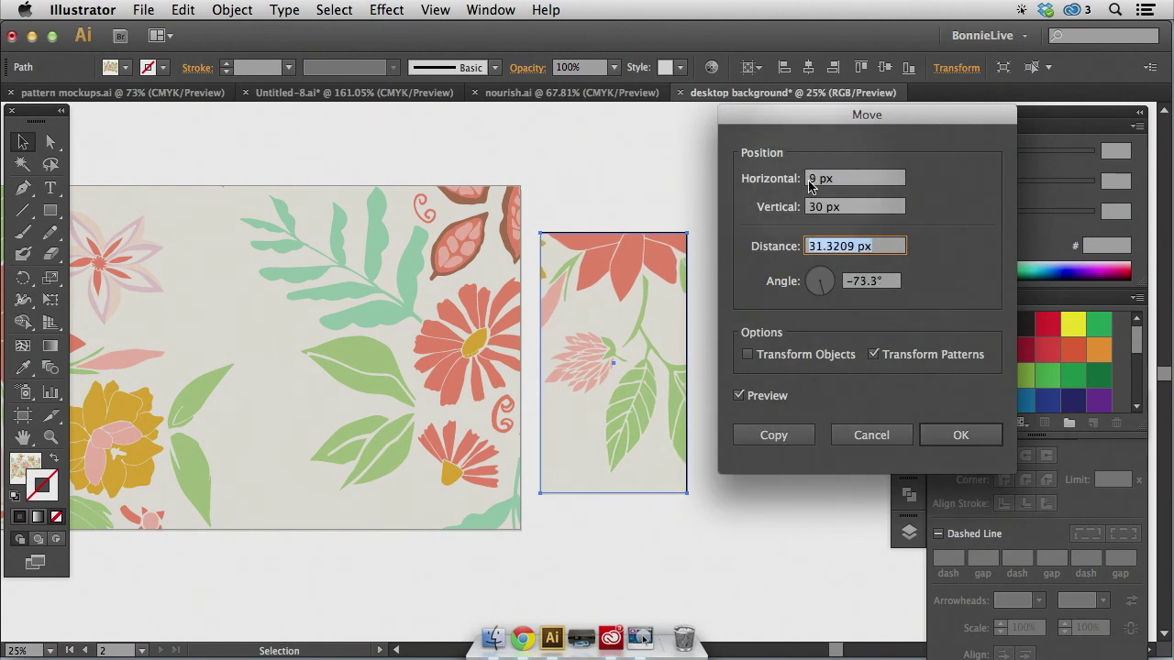
pyautogui.click(985, 438)
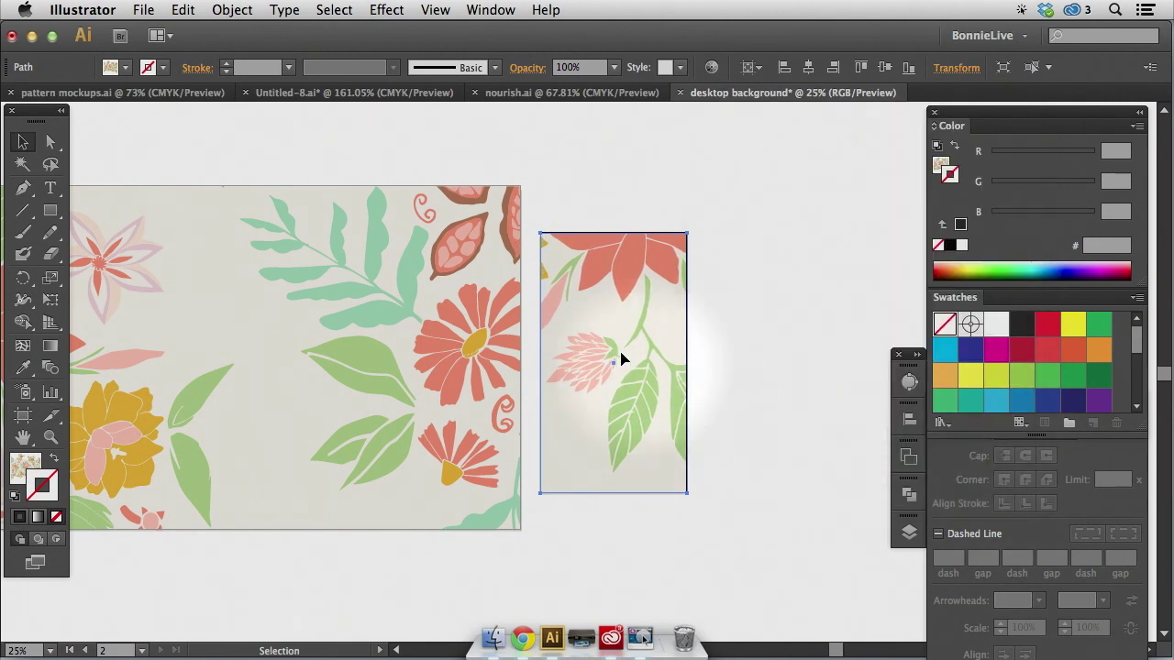
# Scale the smartphone rectangle's pattern uniformly to 90%.
pyautogui.rightClick(755, 285)
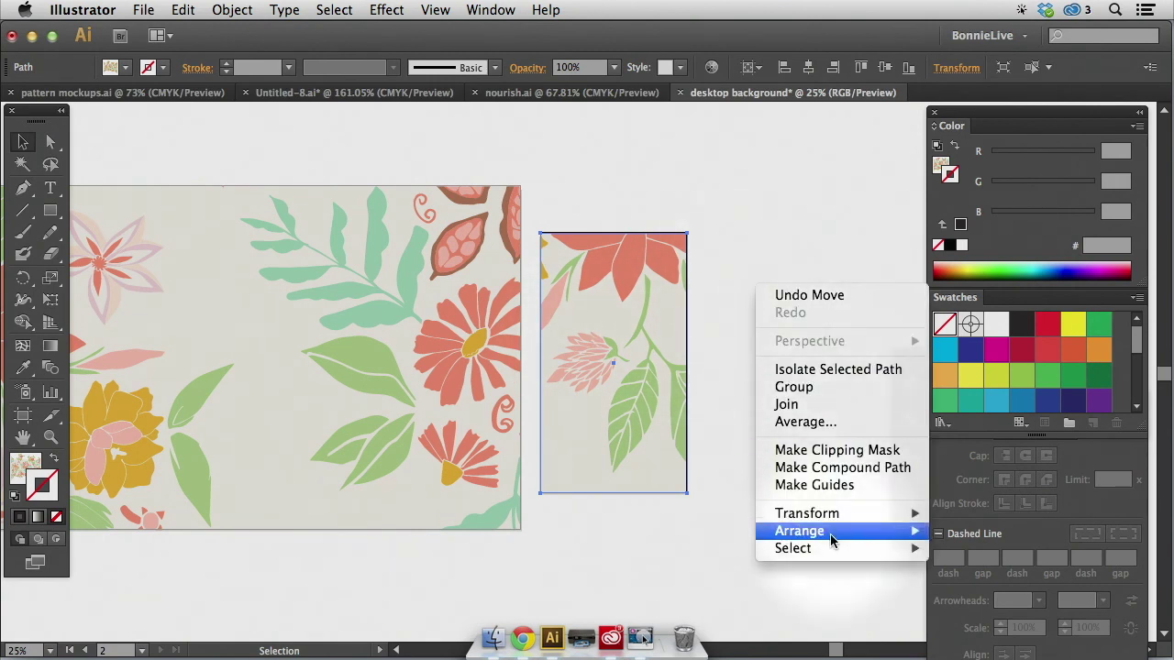
pyautogui.moveTo(807, 513)
pyautogui.click(990, 525)
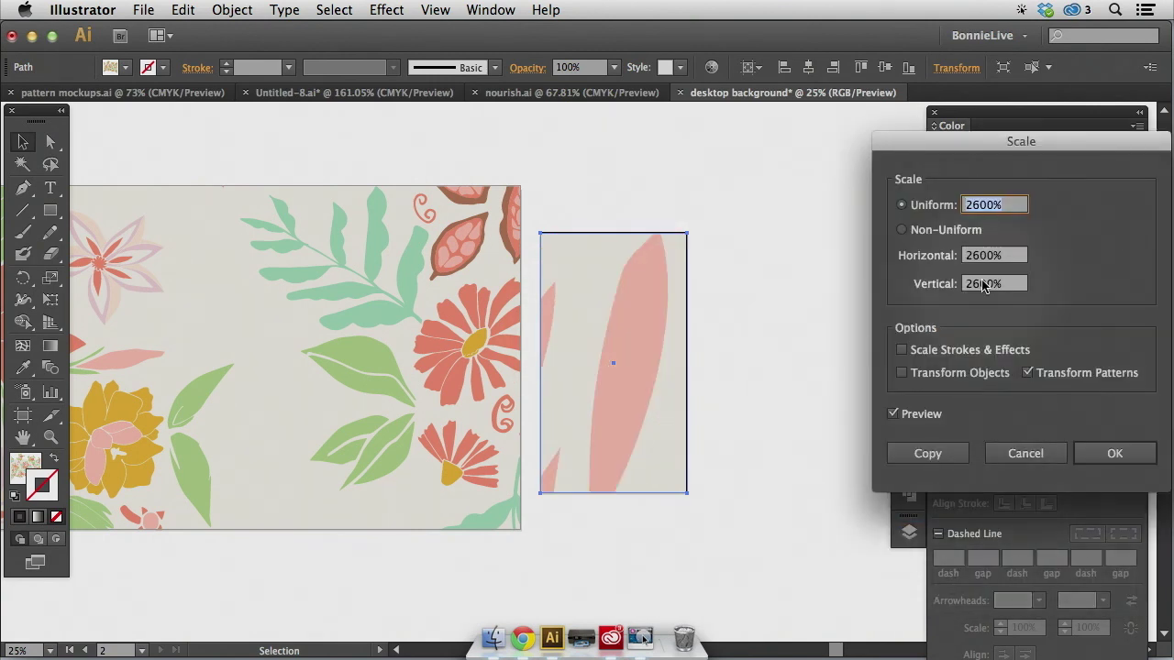
pyautogui.write('90')
pyautogui.press('Tab')
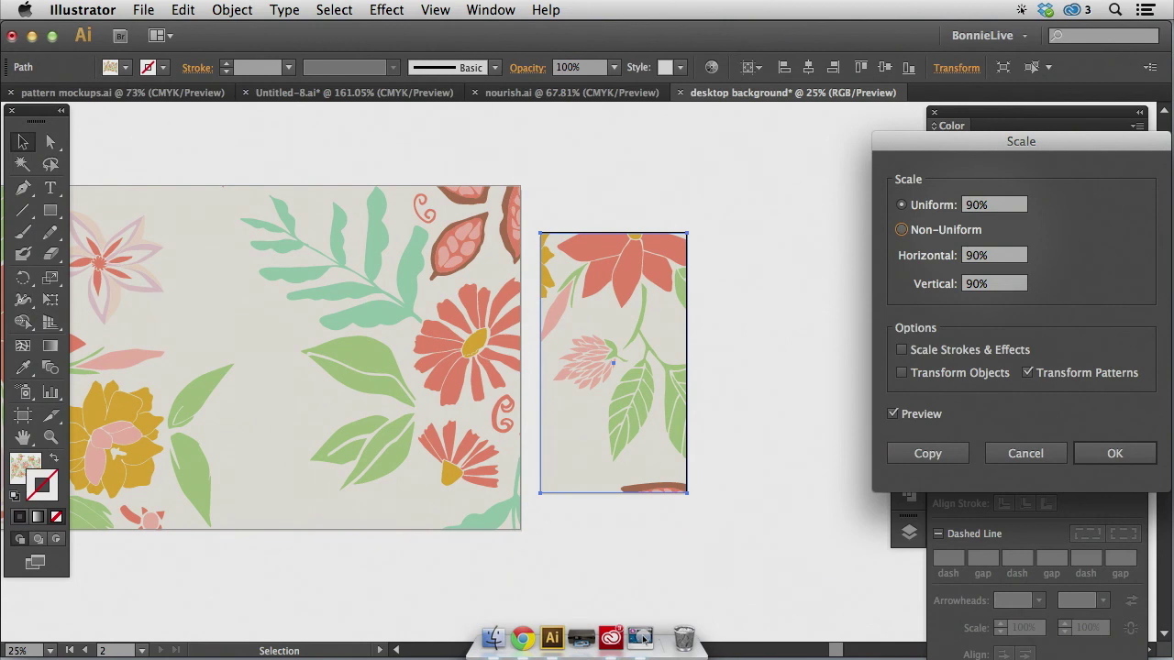
pyautogui.click(1114, 453)
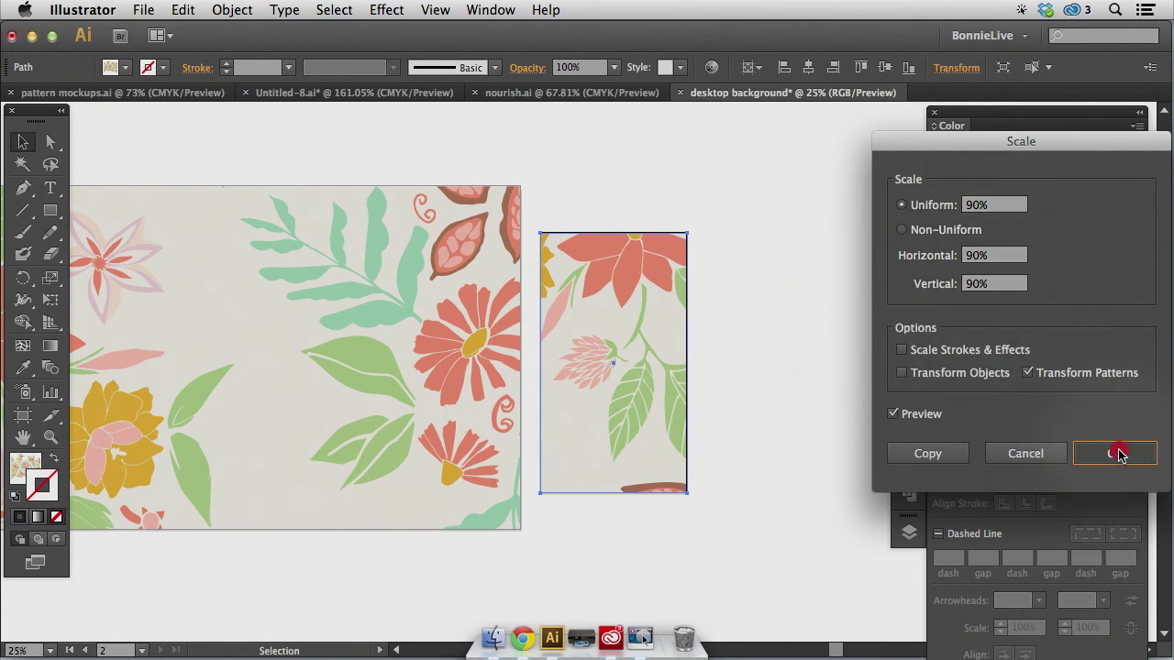
# Reopen Transform > Move and preview Horizontal 0 px with Vertical raised to 76 px.
pyautogui.rightClick(730, 327)
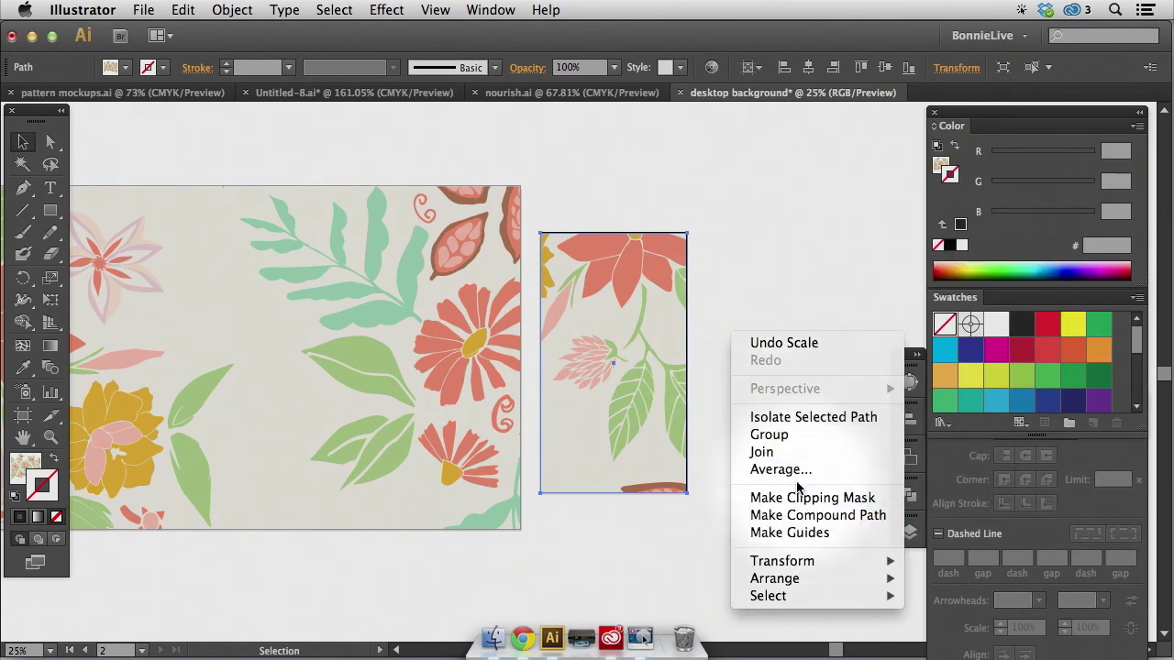
pyautogui.moveTo(865, 563)
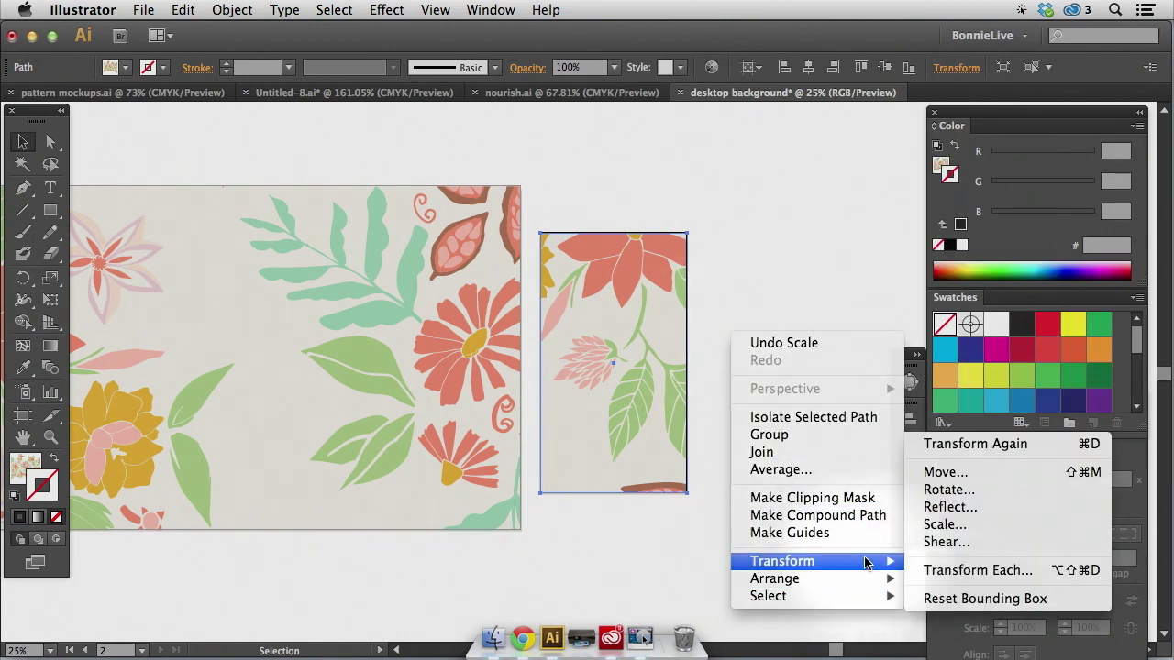
pyautogui.click(945, 471)
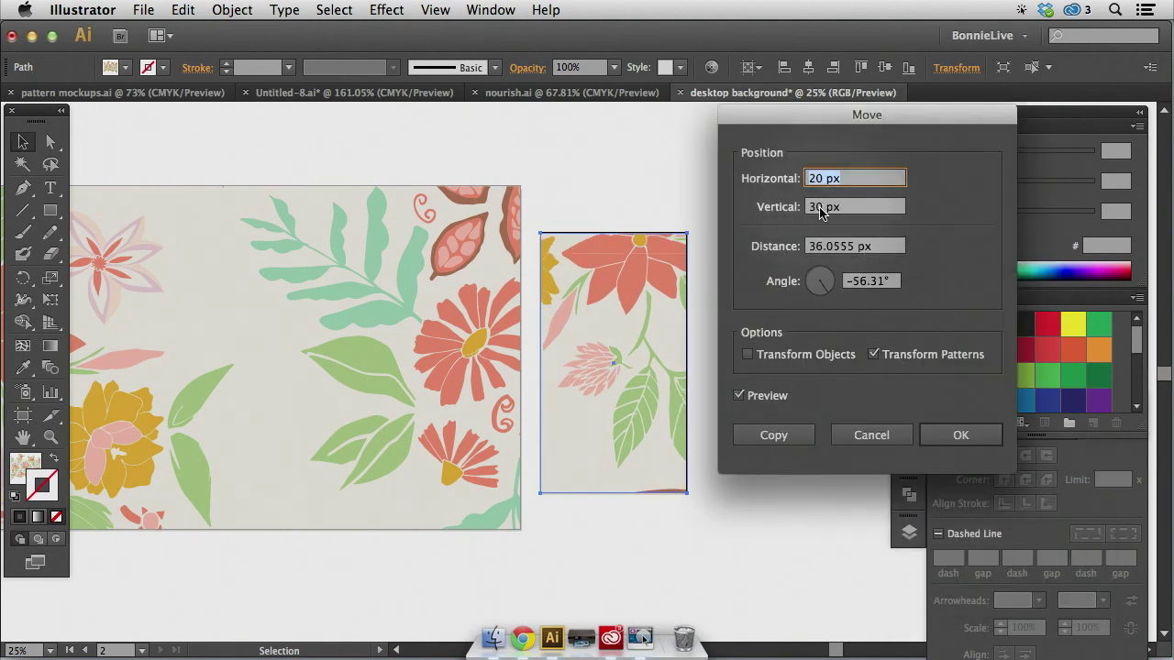
pyautogui.press('Tab')
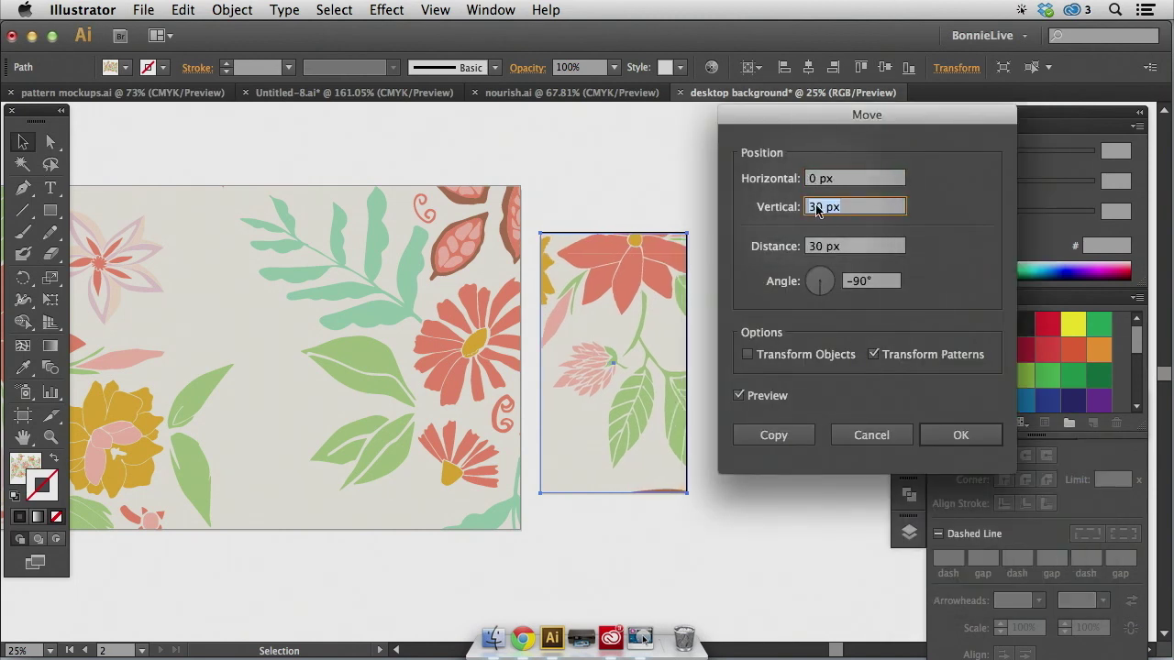
pyautogui.press('Up')
pyautogui.press('Up')
pyautogui.press('Up')
pyautogui.press('Up')
pyautogui.press('Up')
pyautogui.press('Up')
pyautogui.press('Up')
pyautogui.press('Up')
pyautogui.press('Up')
pyautogui.press('Up')
pyautogui.press('Up')
pyautogui.press('Up')
pyautogui.press('Up')
pyautogui.press('Up')
pyautogui.press('Up')
pyautogui.press('Up')
pyautogui.press('Up')
pyautogui.press('Up')
pyautogui.press('Up')
pyautogui.press('Up')
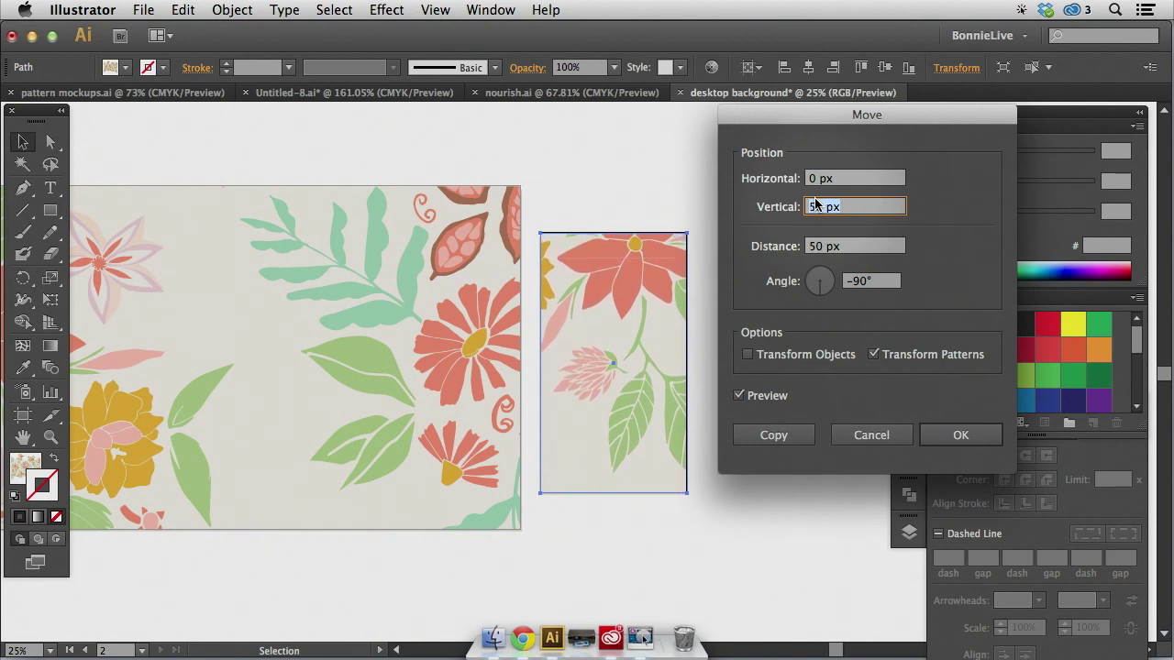
pyautogui.press('Up')
pyautogui.press('Up')
pyautogui.press('Up')
pyautogui.press('Up')
pyautogui.press('Up')
pyautogui.press('Up')
pyautogui.press('Up')
pyautogui.press('Up')
pyautogui.press('Up')
pyautogui.press('Up')
pyautogui.press('Up')
pyautogui.press('Up')
pyautogui.press('Up')
pyautogui.press('Up')
pyautogui.press('Up')
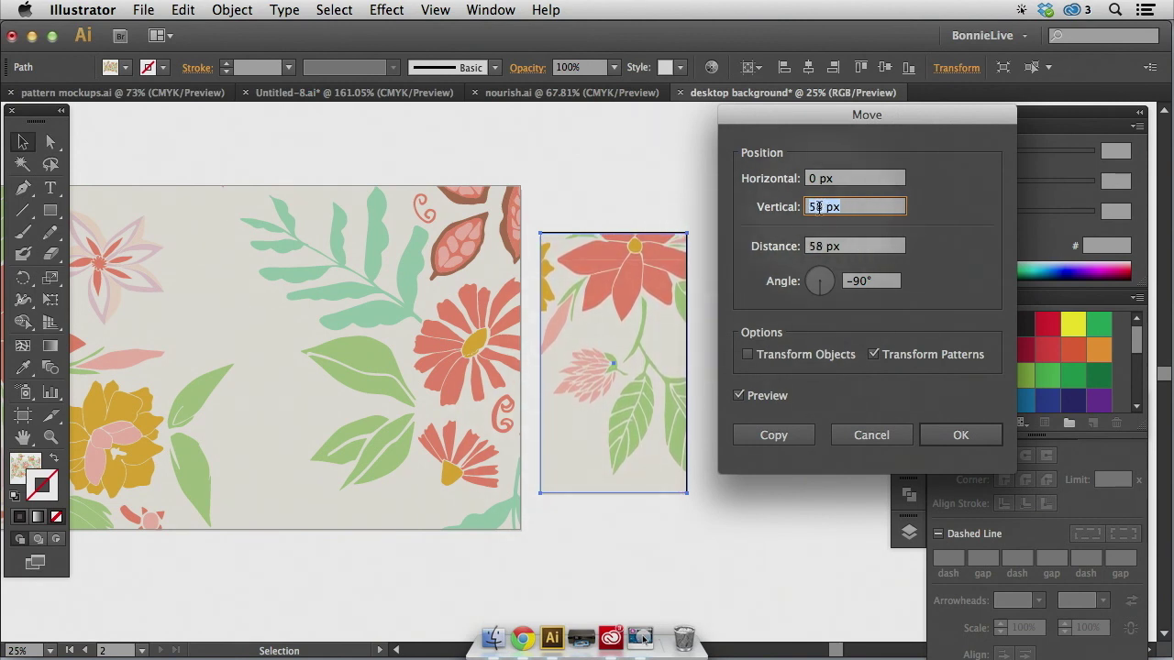
pyautogui.press('Up')
pyautogui.press('Up')
pyautogui.press('Up')
pyautogui.press('Up')
pyautogui.press('Up')
pyautogui.press('Up')
pyautogui.press('Up')
pyautogui.press('Up')
pyautogui.press('Up')
pyautogui.press('Up')
pyautogui.press('Up')
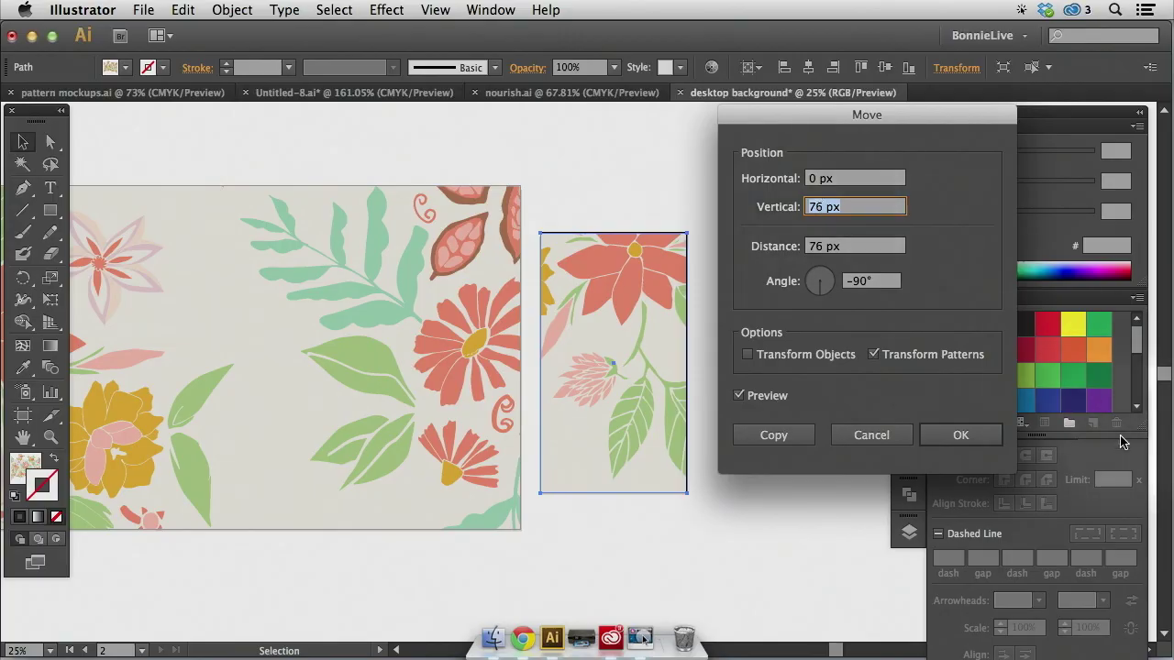